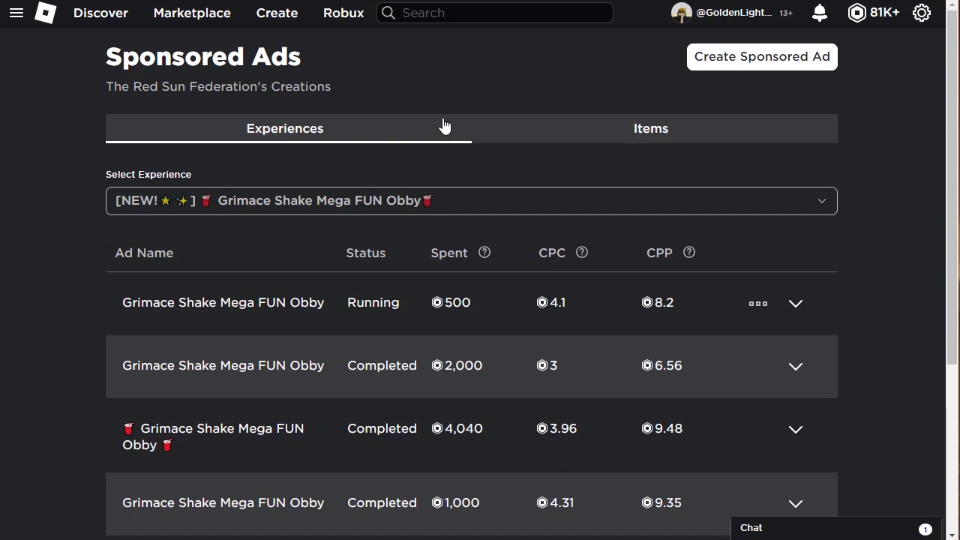
- Review the sponsored ads listed for the Grimace Shake Mega FUN Obby experience and check its experience selector
scroll(420, 154, down, 2)
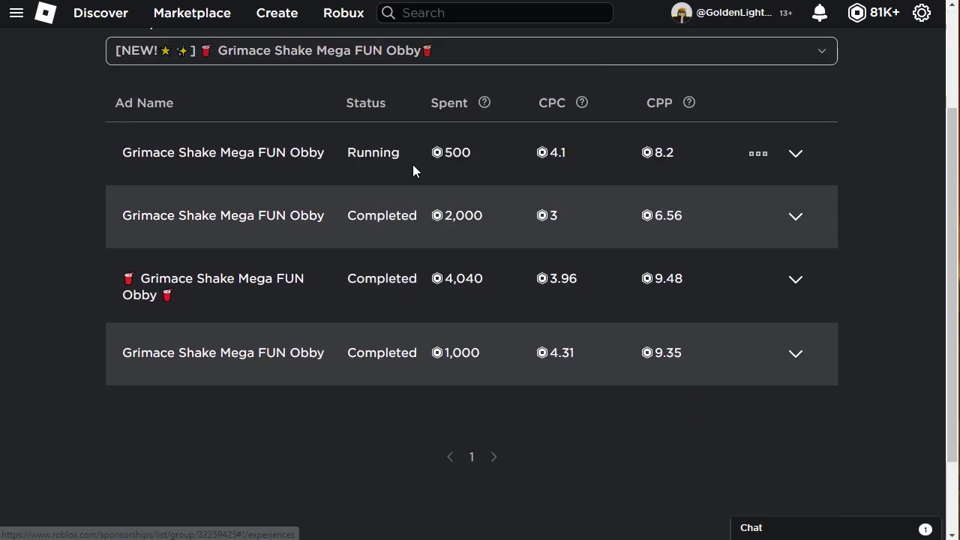
scroll(495, 220, up, 2)
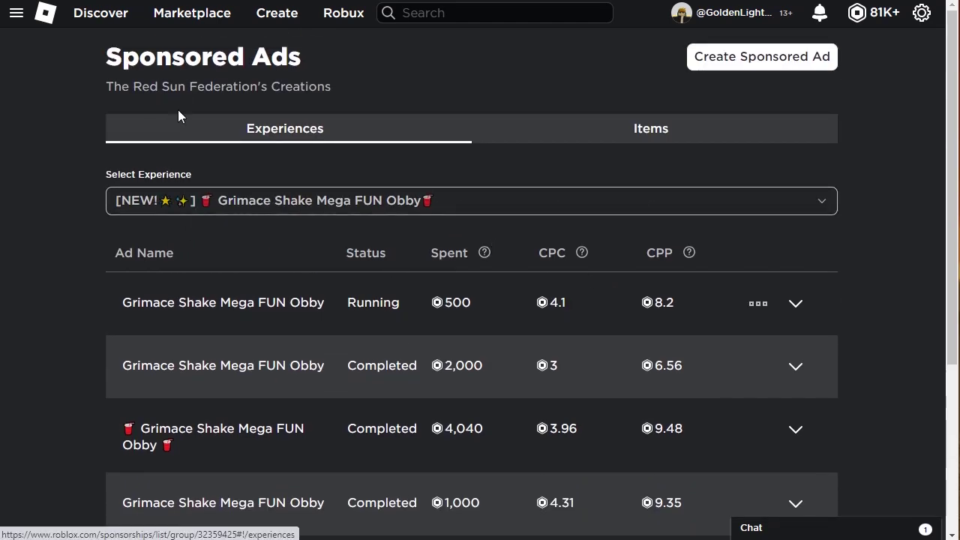
scroll(461, 193, down, 2)
click(450, 51)
click(293, 227)
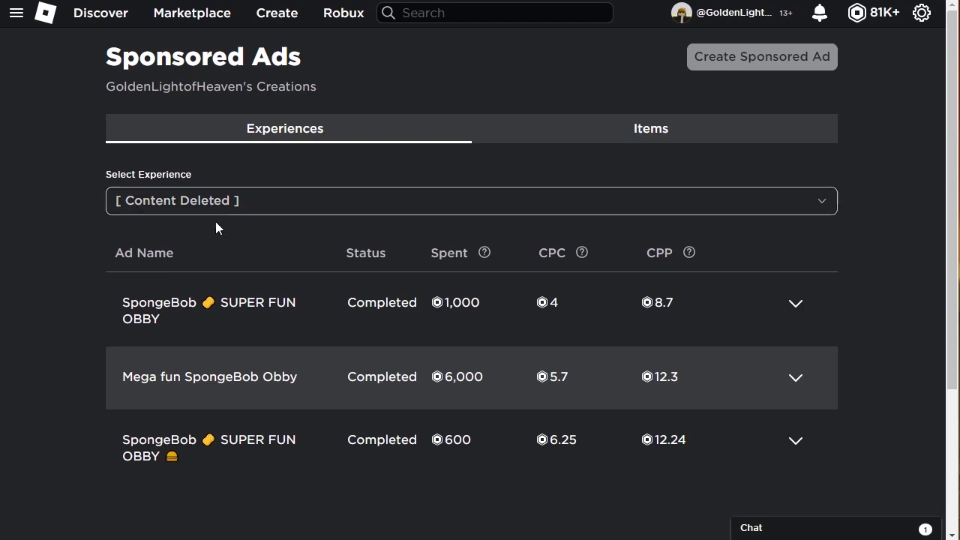
- Expand the details of the completed SpongeBob SUPER FUN OBBY ad that spent 600 Robux
drag(122, 305, 270, 327)
click(264, 324)
click(763, 434)
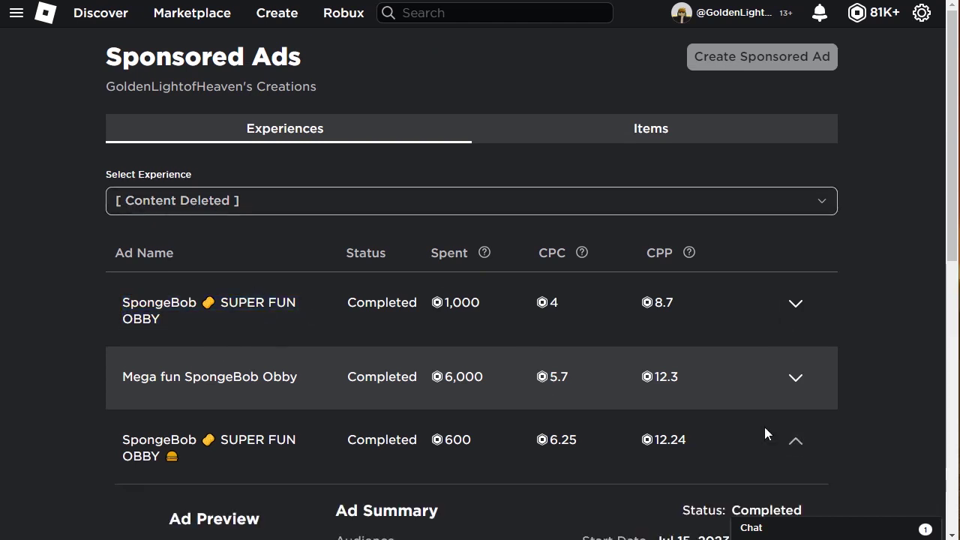
double_click(457, 440)
click(450, 450)
scroll(461, 299, down, 4)
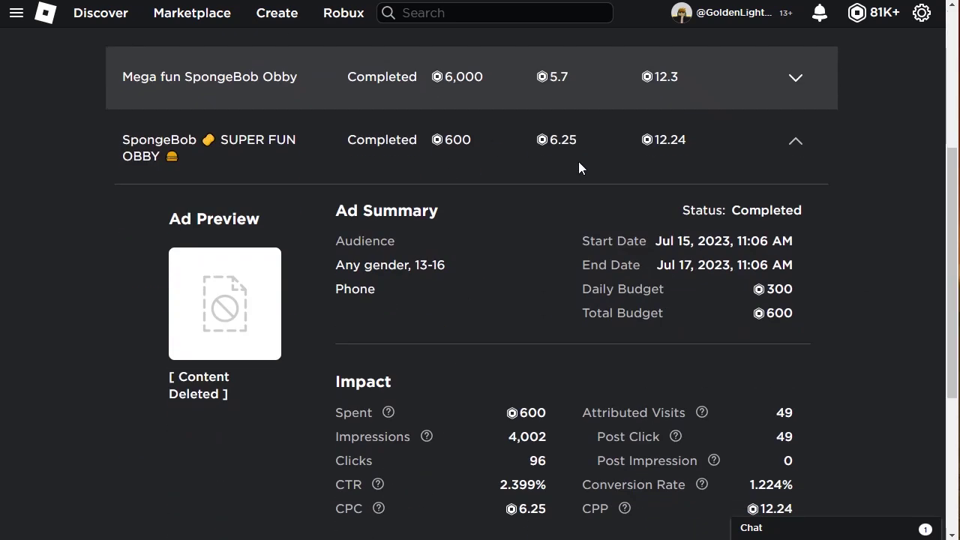
- Examine the audience, devices, budget and impact figures of the 600 Robux SpongeBob ad
scroll(512, 272, down, 1)
drag(344, 191, 428, 193)
drag(335, 214, 518, 223)
click(517, 223)
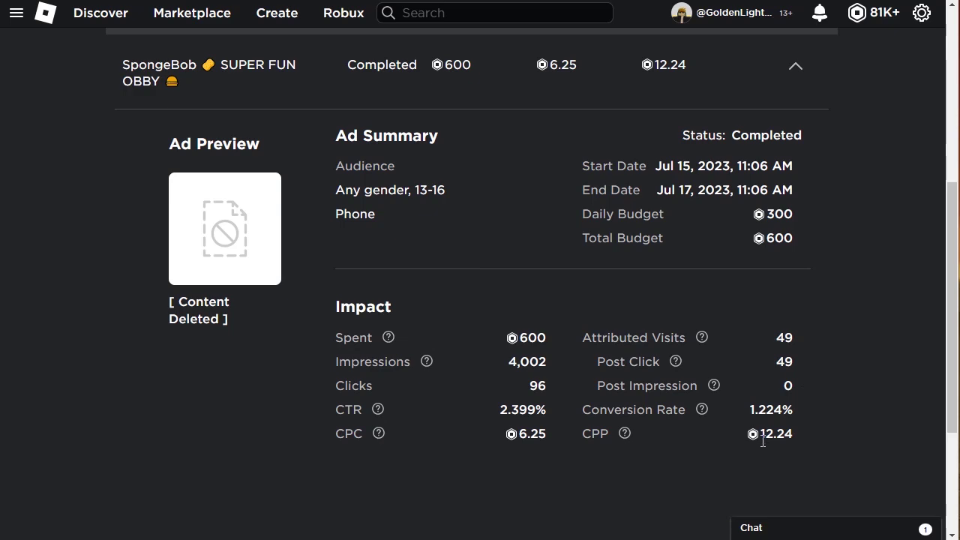
scroll(758, 445, up, 4)
scroll(754, 447, down, 3)
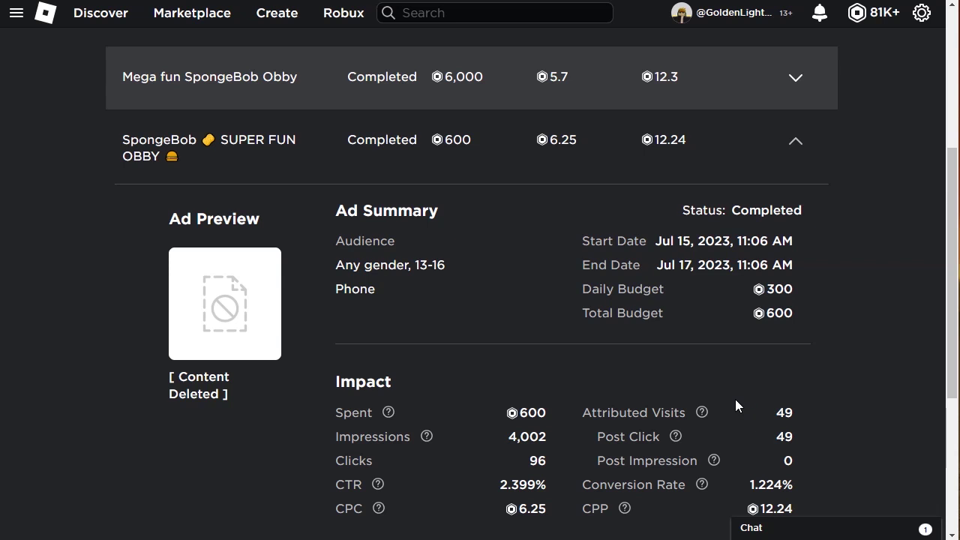
scroll(735, 405, down, 2)
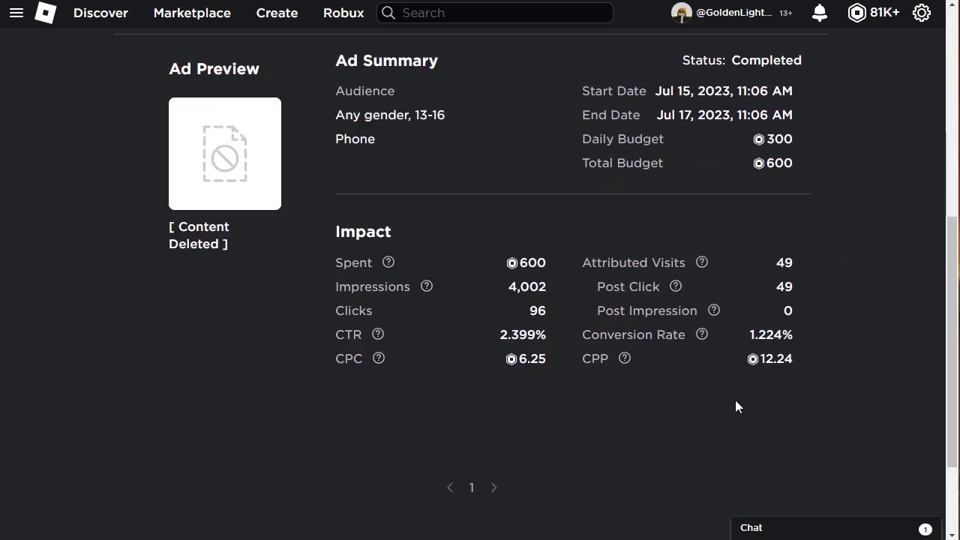
scroll(747, 402, up, 2)
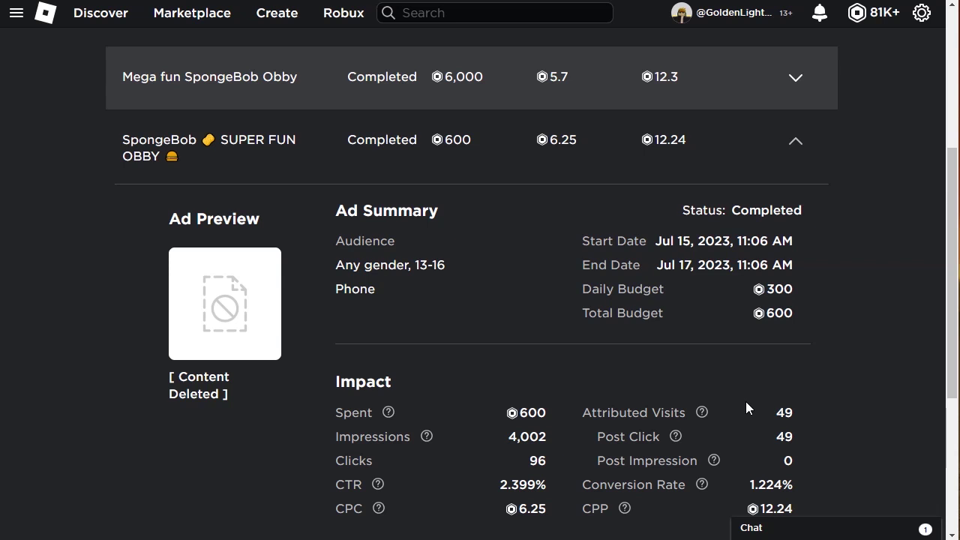
- Collapse the 600 Robux SpongeBob ad and compare its spend with that of the Mega fun SpongeBob Obby ad
scroll(745, 401, up, 2)
click(792, 294)
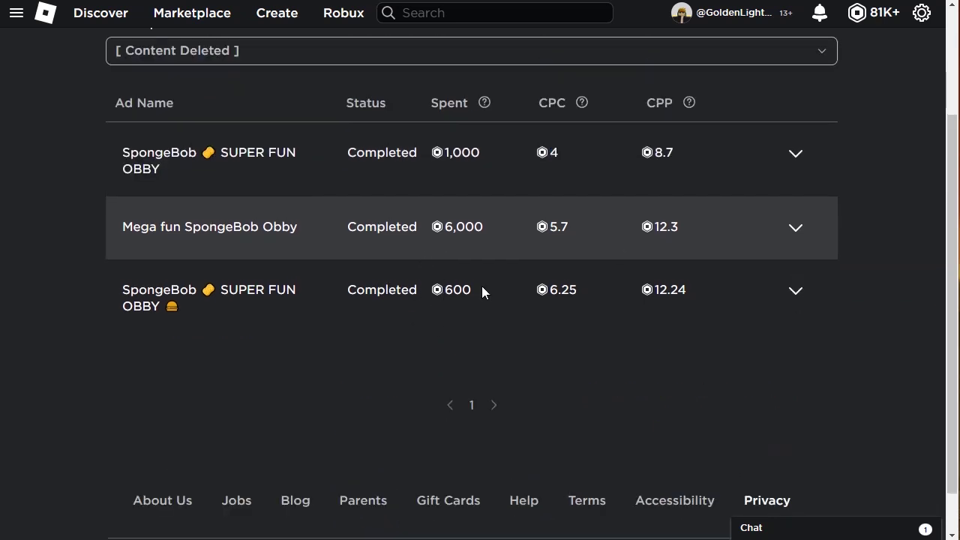
drag(447, 228, 504, 238)
double_click(450, 292)
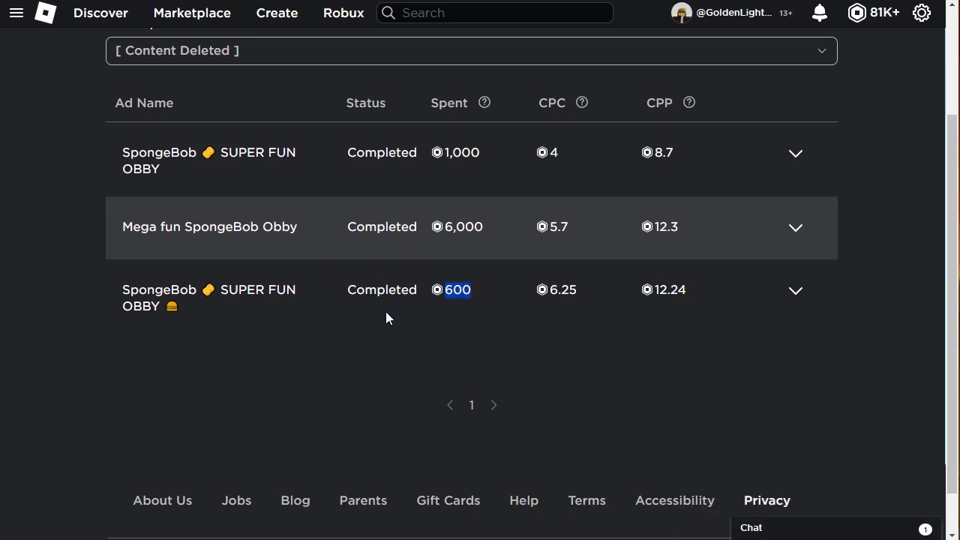
- Expand the Mega fun SpongeBob Obby ad and examine its audience and total budget
click(795, 226)
scroll(451, 129, down, 2)
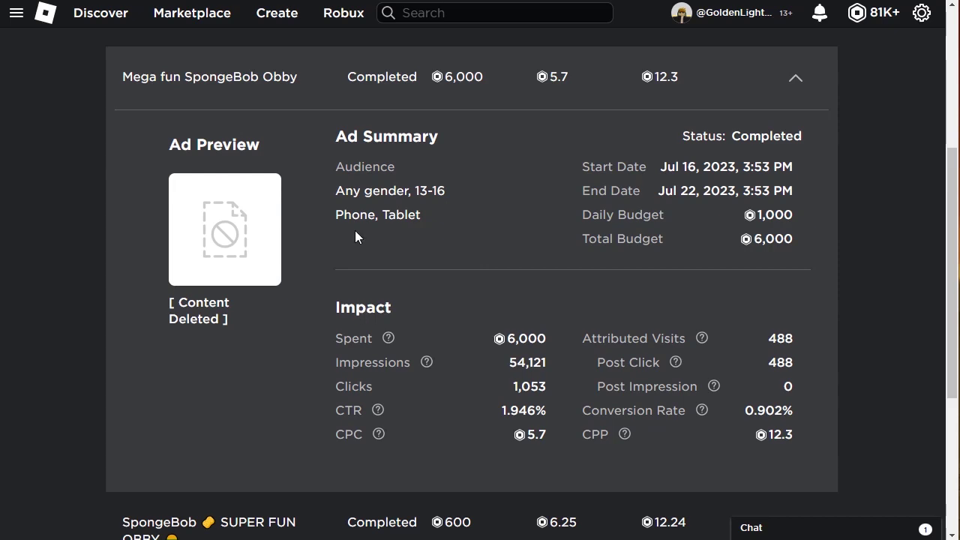
scroll(443, 318, up, 3)
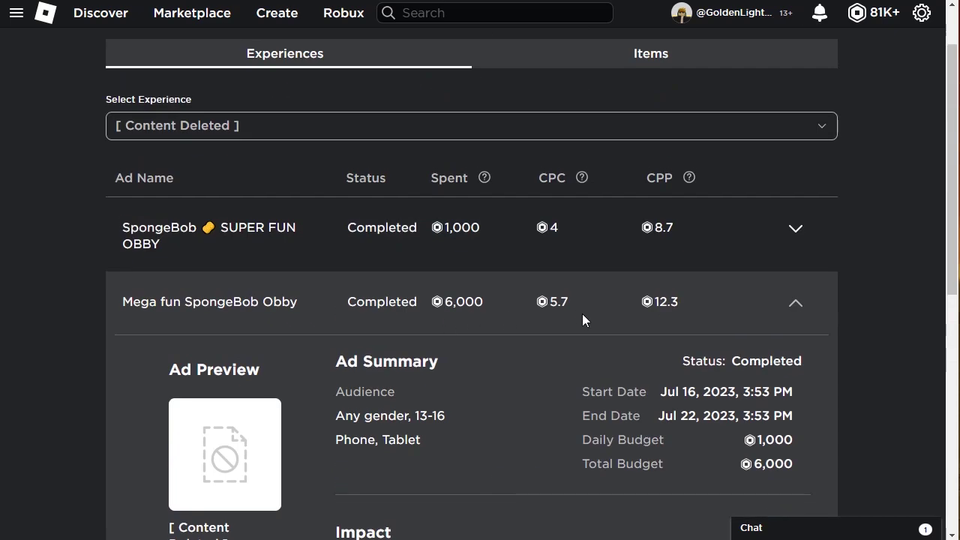
scroll(582, 315, down, 2)
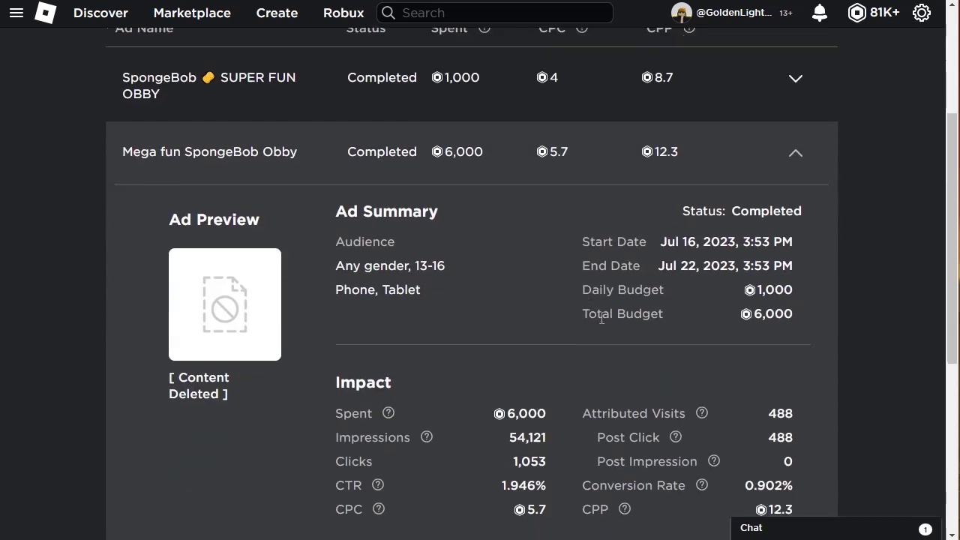
drag(755, 313, 787, 314)
scroll(495, 289, down, 2)
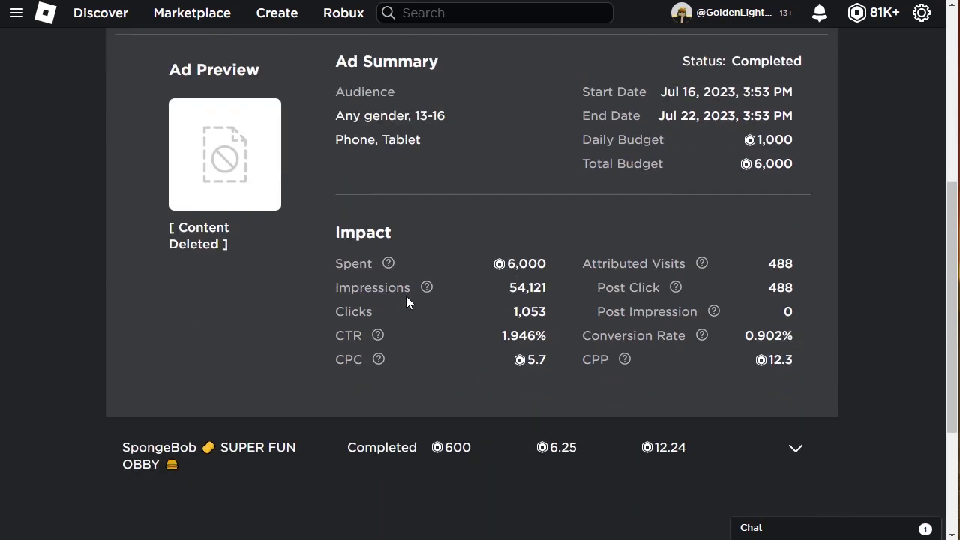
- Examine the impressions, clicks and cost per play in the Mega fun SpongeBob Obby ad's impact section
drag(448, 294, 597, 297)
click(515, 290)
drag(510, 316, 545, 317)
double_click(589, 360)
click(643, 373)
- Review the Mega fun SpongeBob Obby ad's preview and results, and check the wording of its ad name
scroll(612, 440, up, 5)
scroll(610, 440, down, 5)
scroll(785, 399, up, 5)
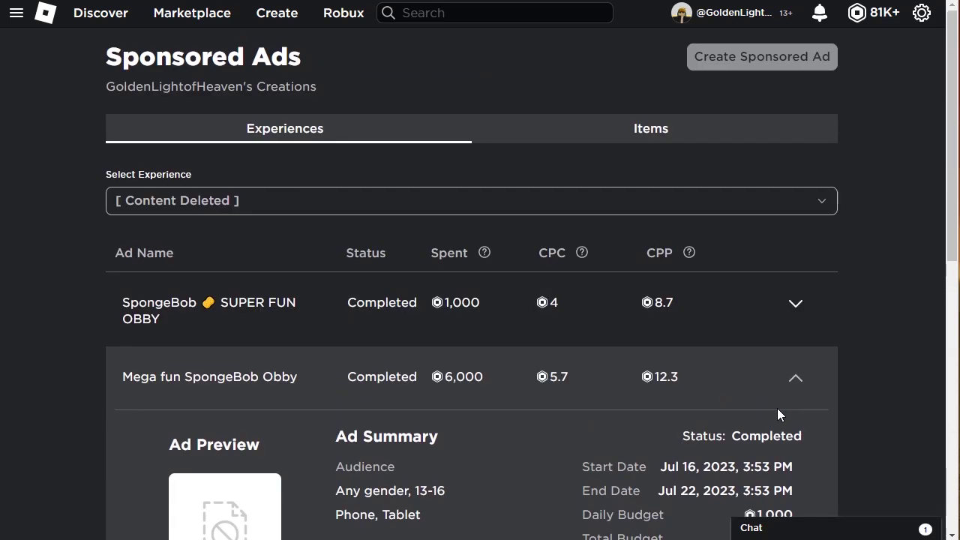
scroll(777, 413, down, 4)
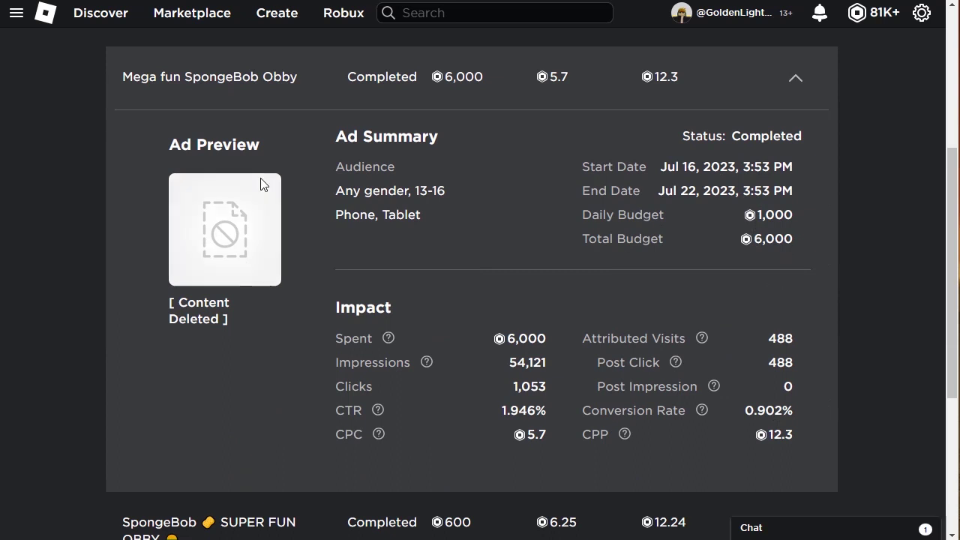
scroll(221, 244, up, 4)
scroll(188, 209, down, 7)
scroll(172, 173, up, 5)
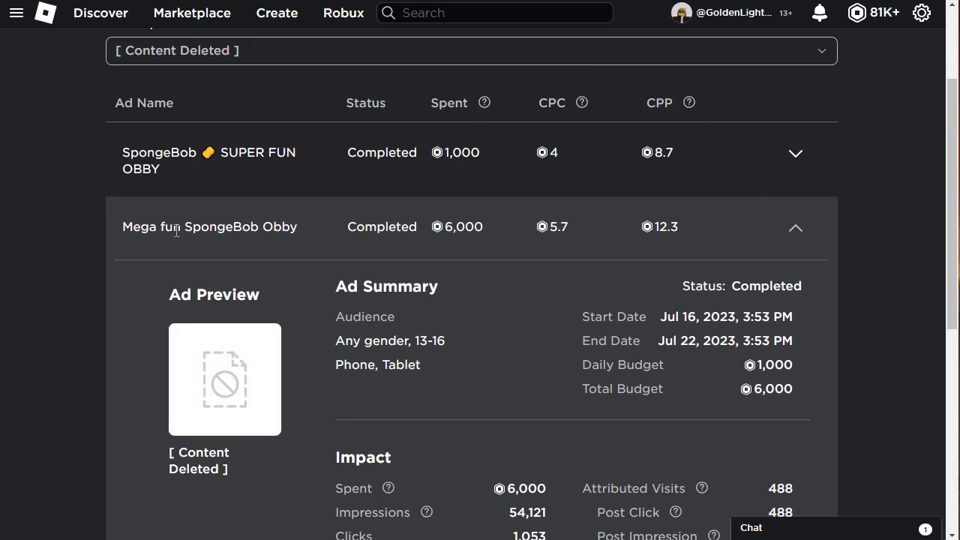
mouse_move(184, 227)
mouse_down()
mouse_move(330, 238)
mouse_move(200, 227)
mouse_up()
click(285, 246)
double_click(184, 227)
- Expand the 600 Robux SpongeBob ad again and compare its name and details with the Mega fun SpongeBob Obby ad
scroll(253, 251, down, 6)
click(795, 238)
scroll(222, 298, up, 7)
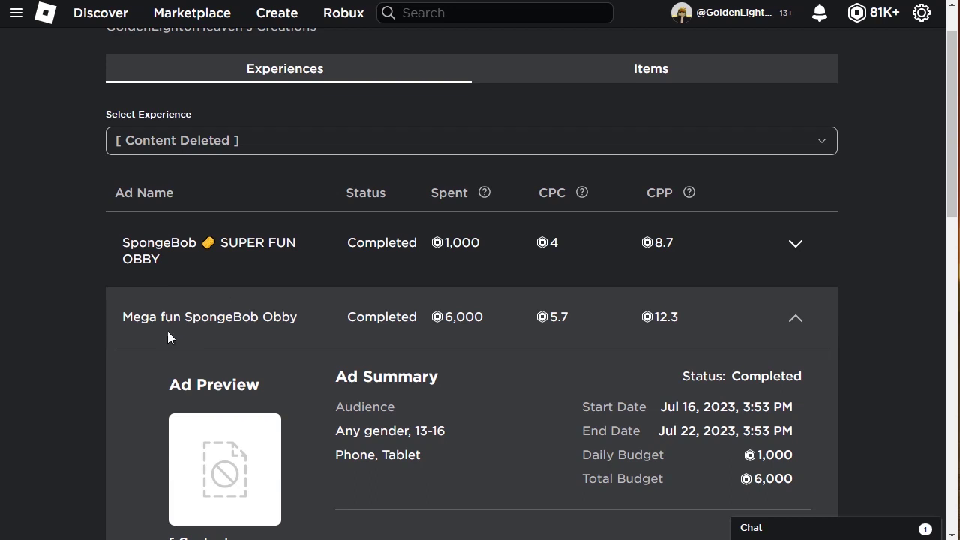
drag(185, 318, 289, 331)
click(183, 322)
scroll(167, 301, down, 7)
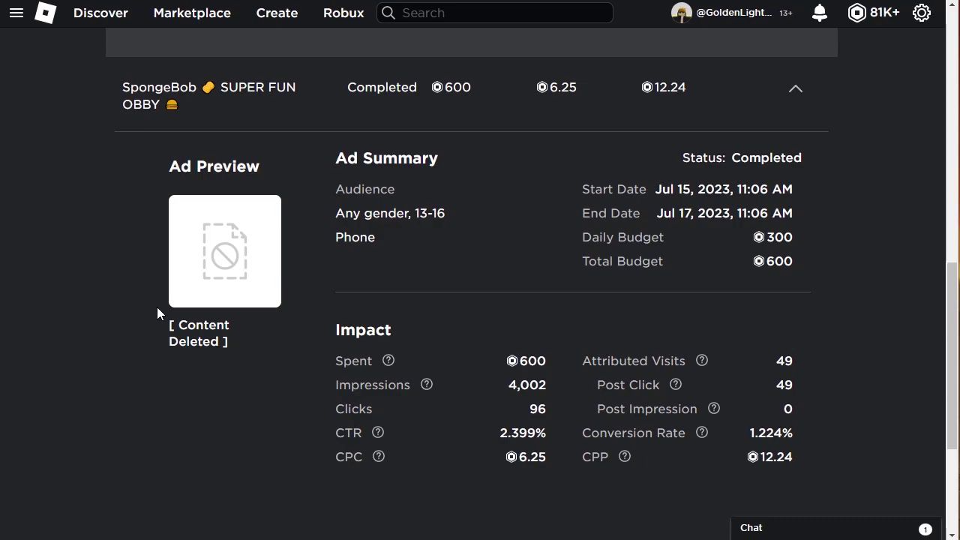
- Expand the 1,000 Robux SpongeBob SUPER FUN OBBY ad and examine its summary and impact figures
scroll(165, 311, up, 10)
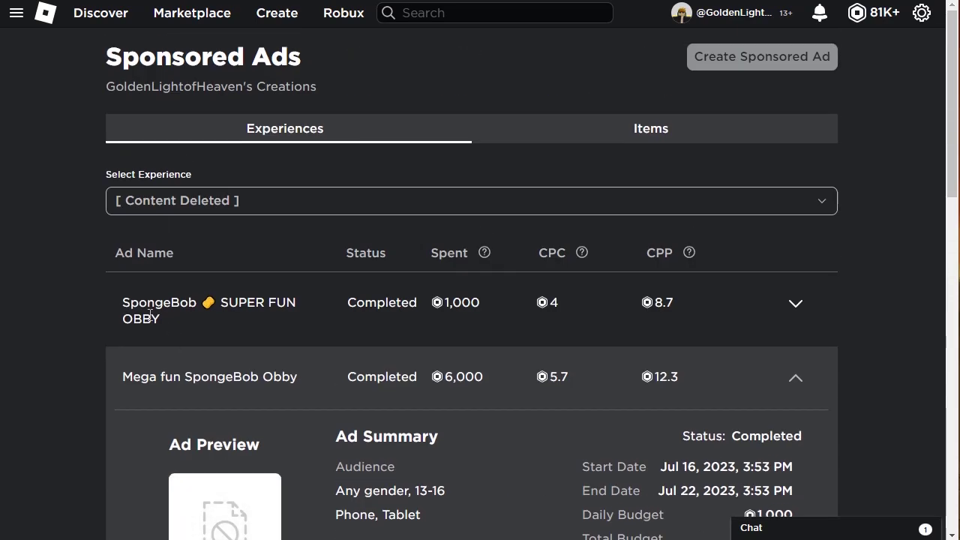
scroll(147, 316, down, 13)
scroll(147, 316, up, 12)
click(762, 296)
scroll(760, 294, down, 3)
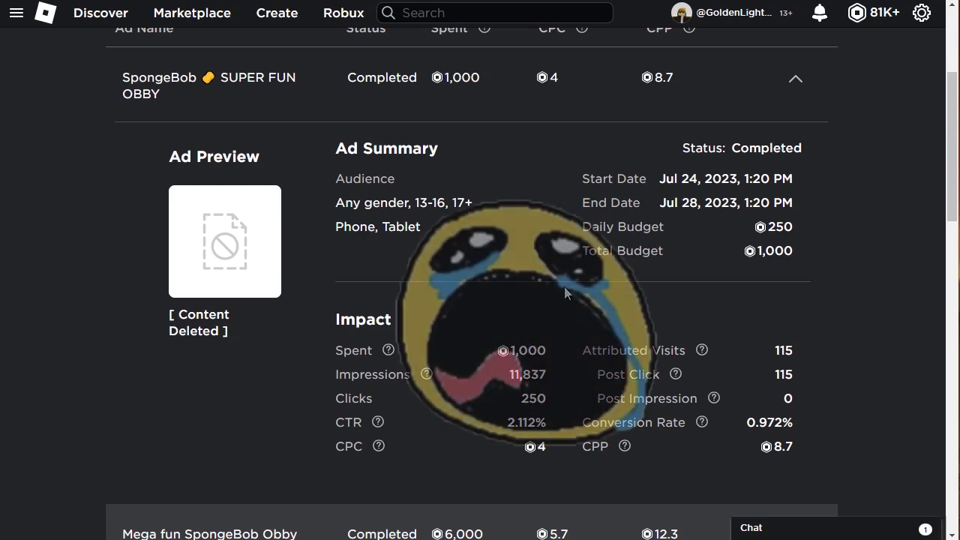
scroll(524, 399, down, 6)
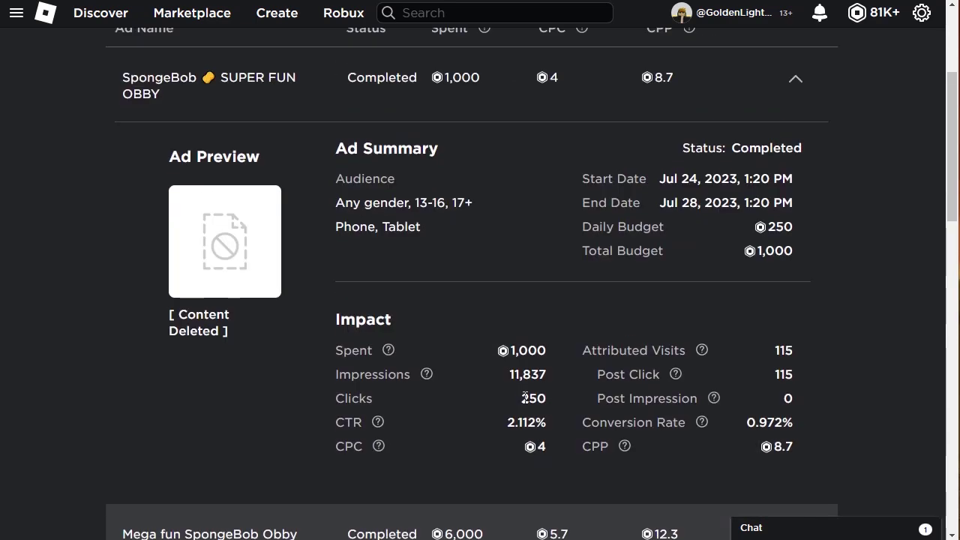
scroll(525, 398, up, 3)
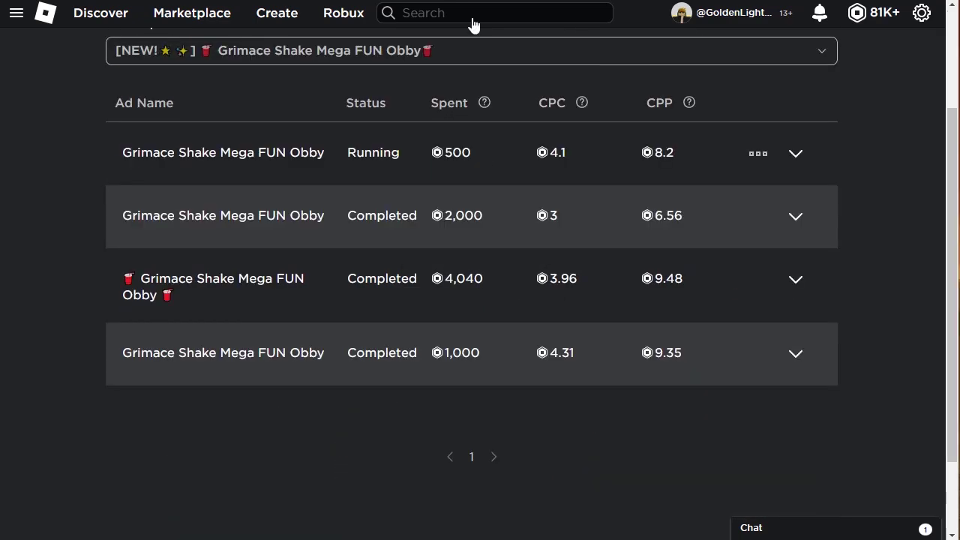
- Look over the Red Sun Federation's ads for Grimace Shake Mega FUN Obby and its experience selector
scroll(617, 212, up, 2)
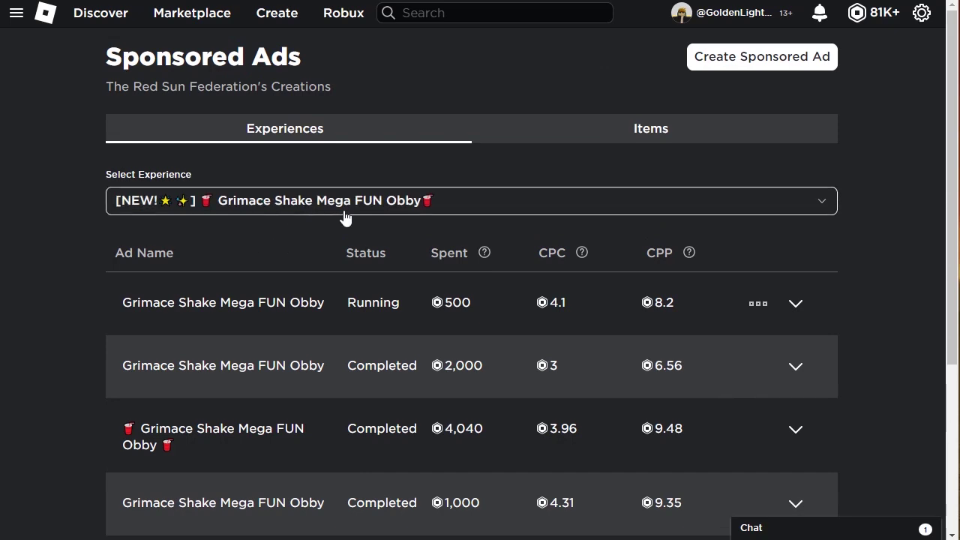
click(445, 212)
click(445, 212)
scroll(532, 245, down, 3)
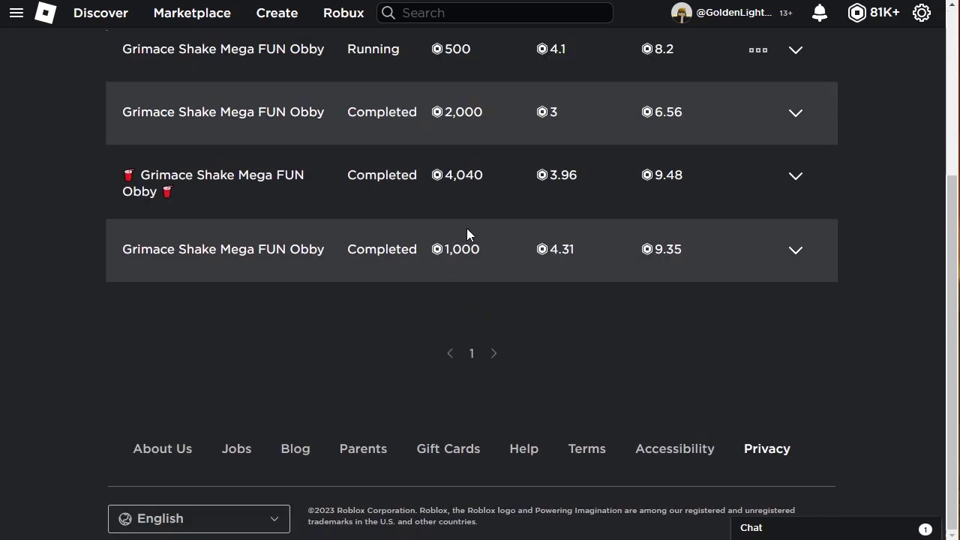
scroll(793, 282, up, 2)
- Expand the details of all four Grimace Shake Mega FUN Obby ads
click(795, 399)
click(796, 326)
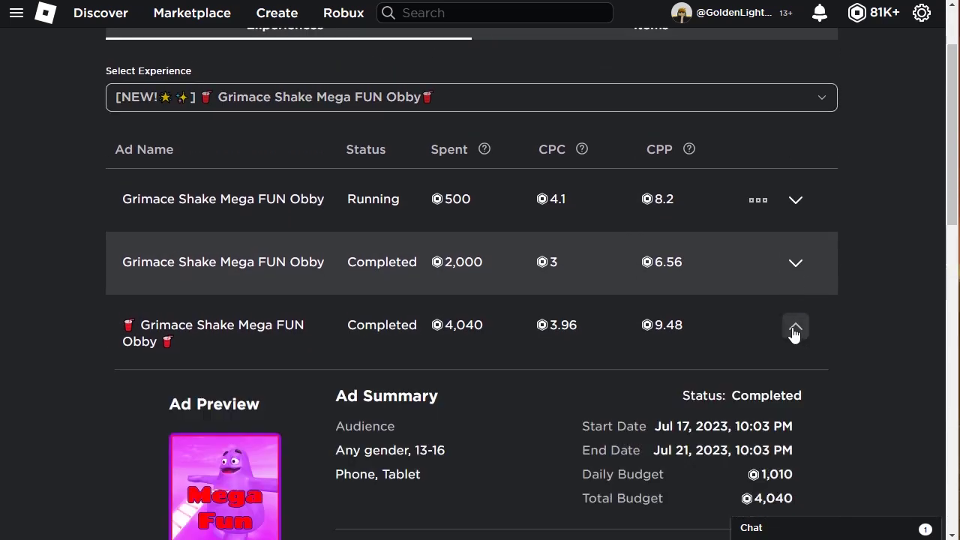
click(796, 262)
click(795, 200)
scroll(736, 394, down, 20)
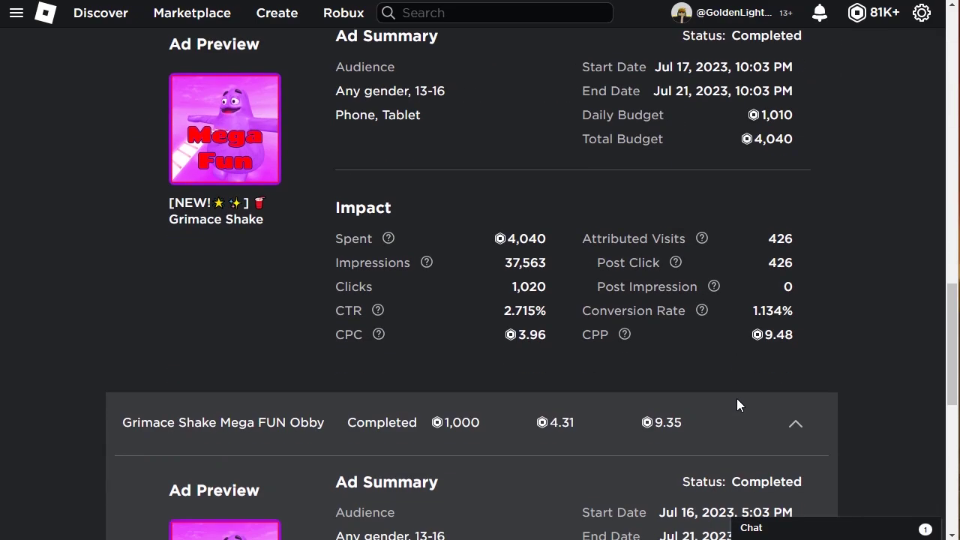
- Examine the target audience and device of the 1,000 Robux Grimace Shake Mega FUN Obby ad
scroll(736, 404, up, 4)
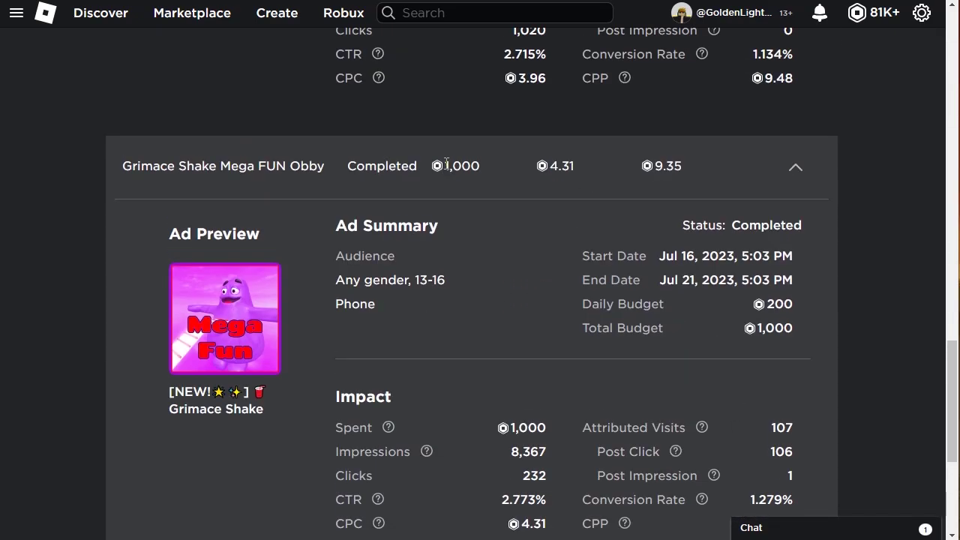
scroll(605, 230, down, 4)
scroll(605, 230, up, 3)
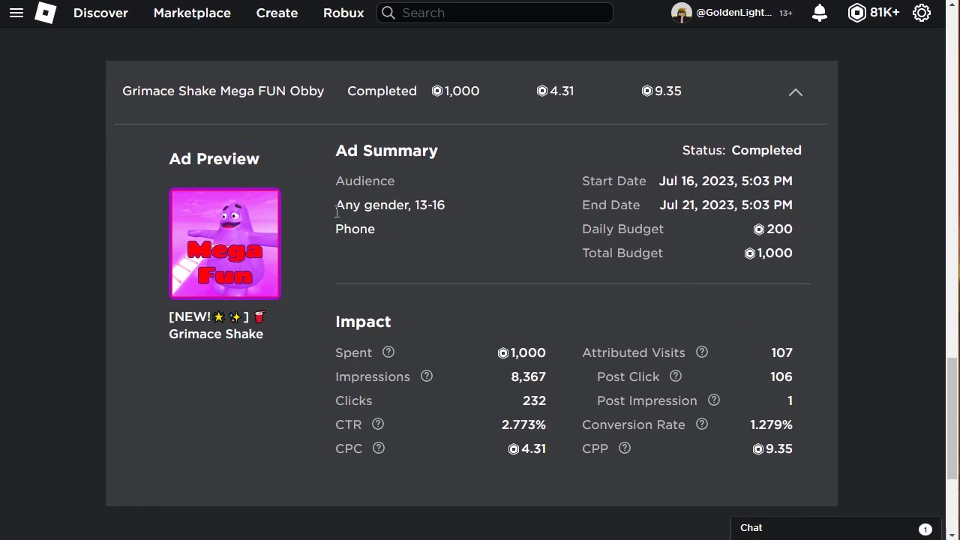
double_click(469, 210)
click(366, 228)
- Check the cost per play of the 1,000 Robux Grimace ad against its impact figures
scroll(626, 382, up, 2)
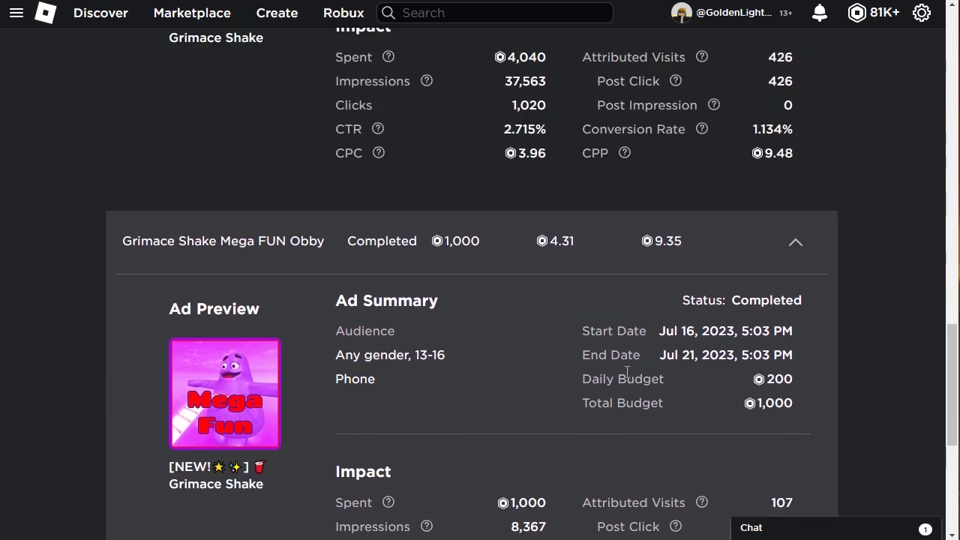
drag(650, 253, 685, 257)
scroll(685, 258, up, 1)
scroll(685, 259, down, 6)
scroll(773, 223, up, 3)
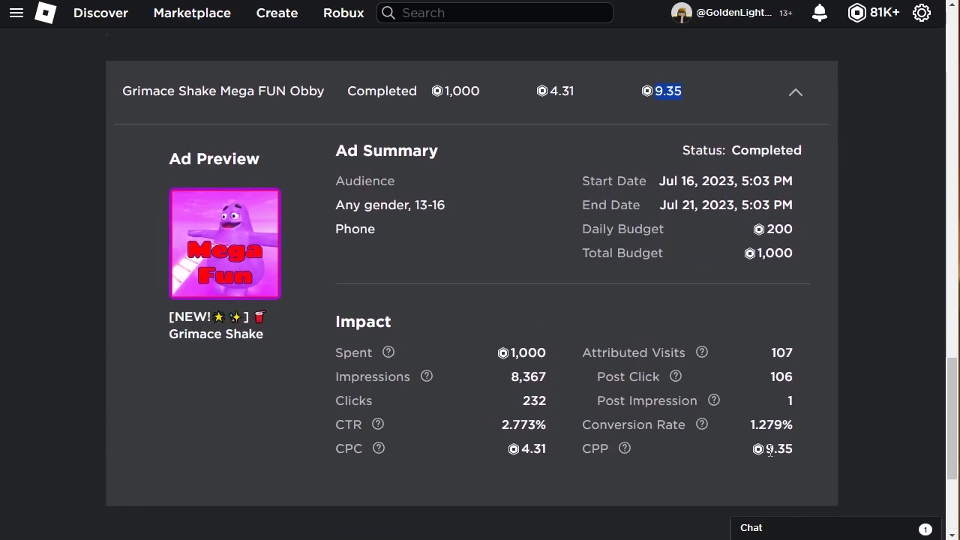
click(812, 450)
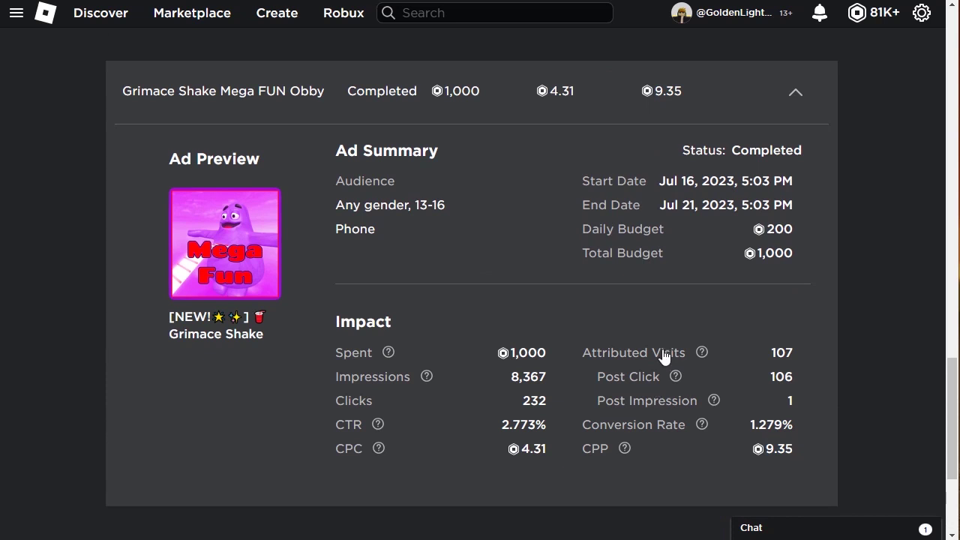
- Return to the SpongeBob sponsored ads and review the summary of the 1,000 Robux ad
scroll(505, 188, up, 20)
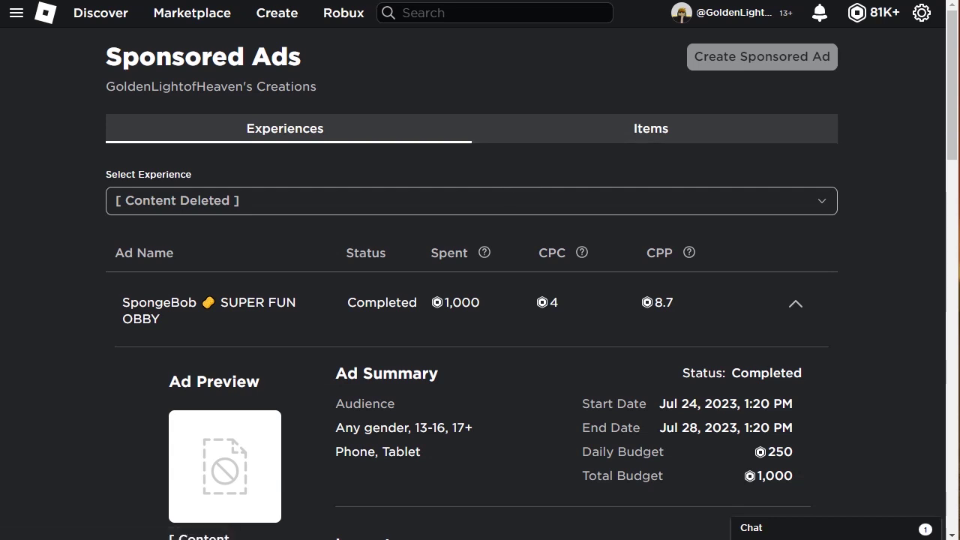
scroll(707, 460, down, 4)
scroll(782, 180, up, 5)
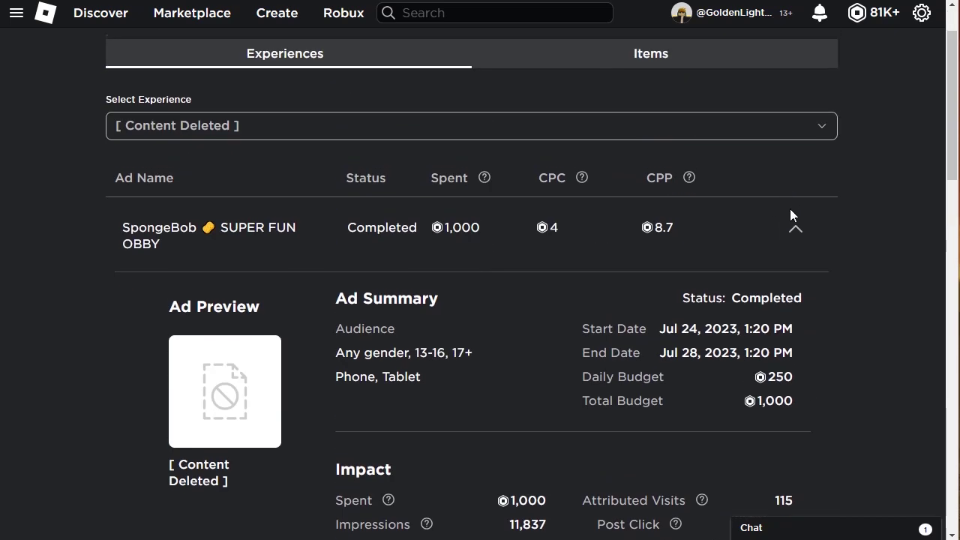
- Collapse the details of all three SpongeBob obby ads
click(793, 225)
click(793, 300)
scroll(745, 304, down, 2)
click(795, 139)
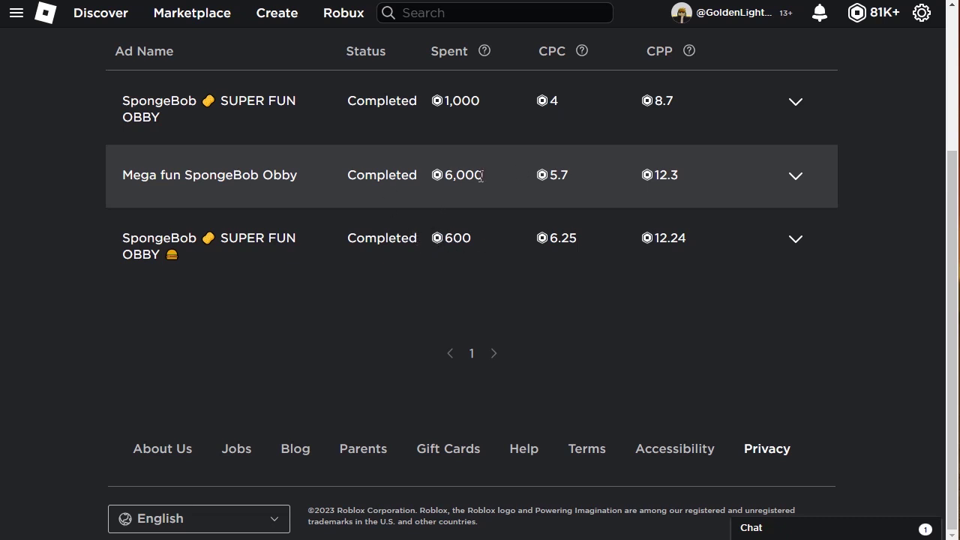
scroll(481, 176, up, 3)
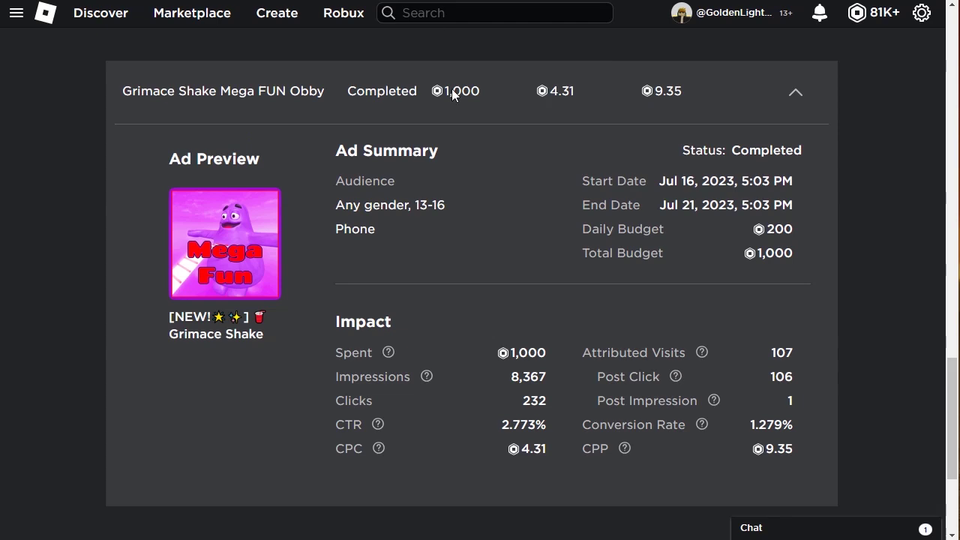
- Compare the spending and cost figures in the SpongeBob ad list with those of the Grimace Shake ads
scroll(481, 194, up, 7)
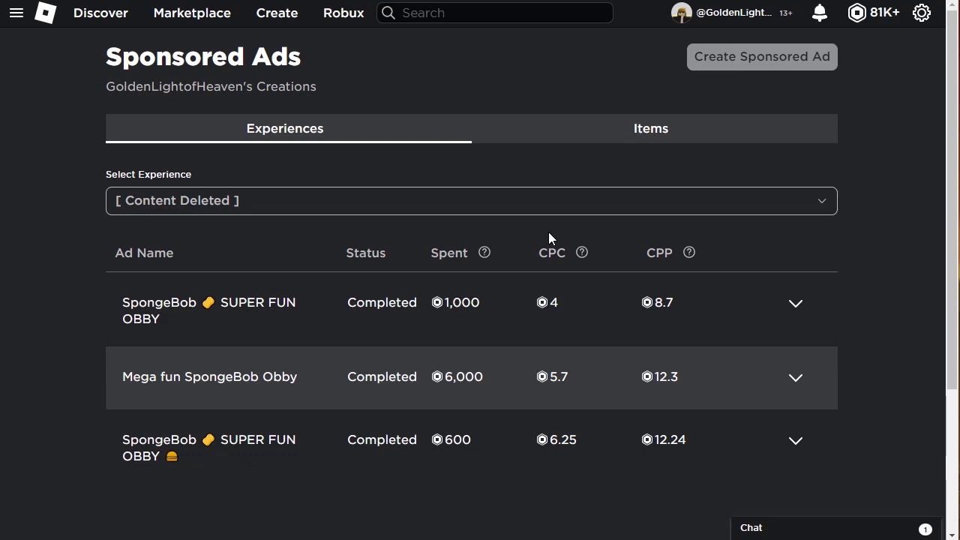
scroll(487, 231, down, 3)
scroll(423, 229, up, 3)
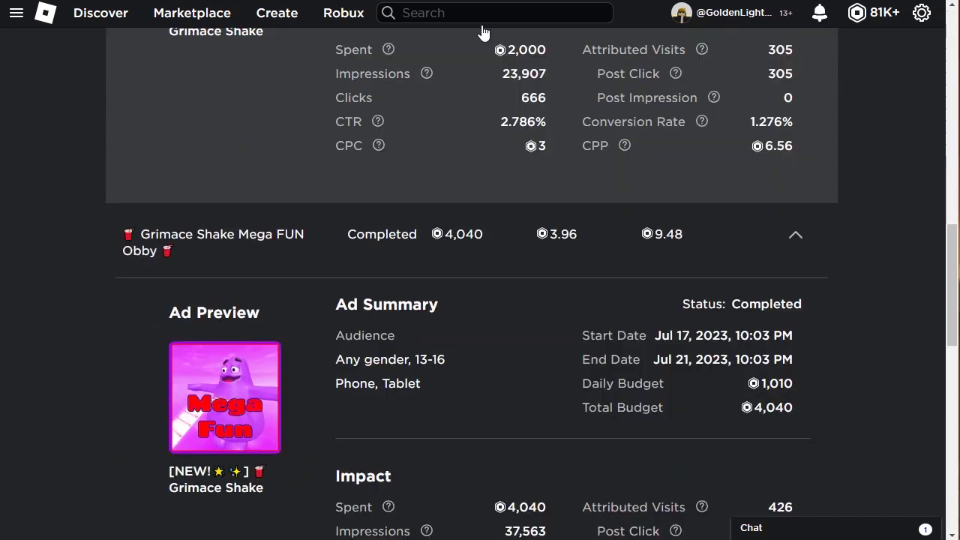
scroll(548, 156, up, 6)
scroll(546, 156, up, 7)
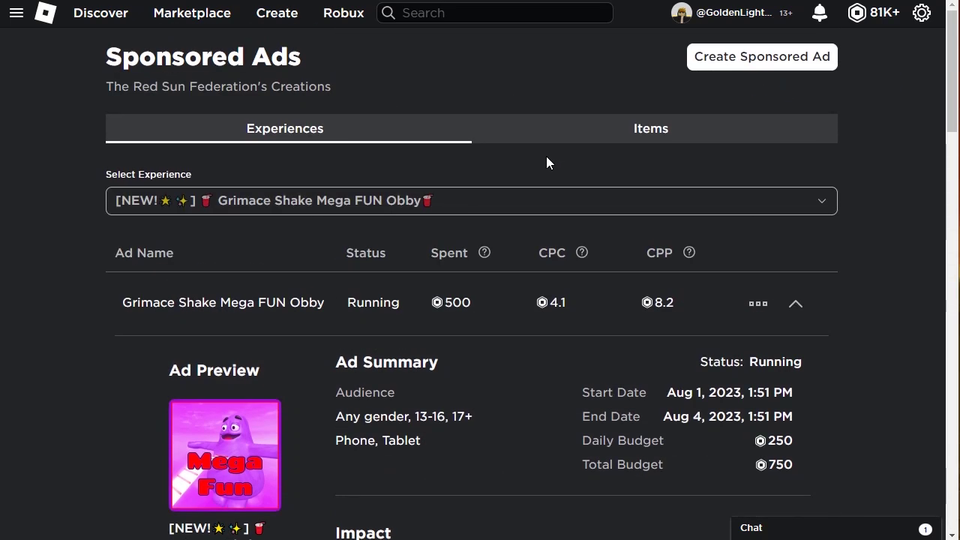
- Check the amount spent on the 1,000 Robux Grimace ad against its attributed visits
scroll(545, 163, down, 2)
scroll(517, 162, up, 2)
scroll(521, 165, down, 15)
scroll(517, 225, up, 3)
double_click(448, 99)
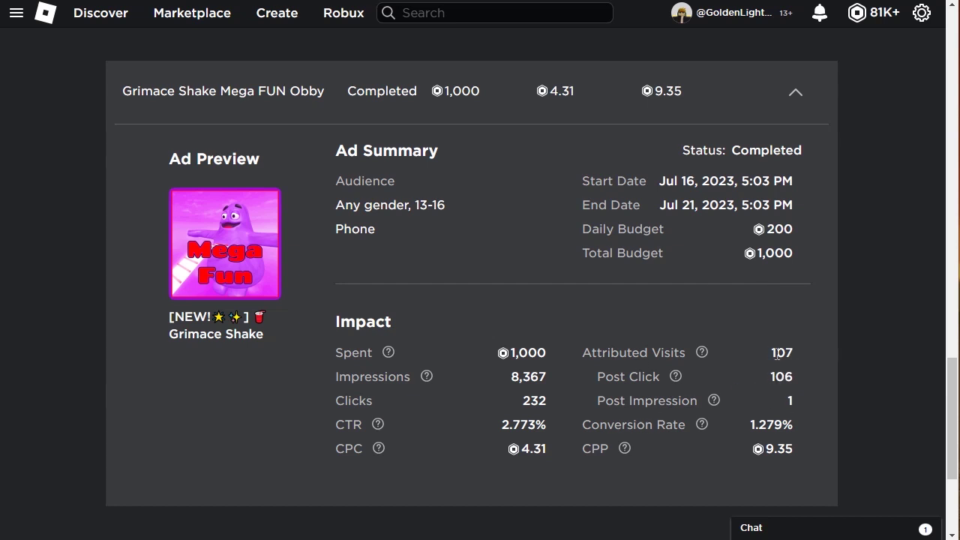
double_click(782, 352)
click(755, 432)
scroll(806, 370, up, 2)
scroll(750, 464, down, 1)
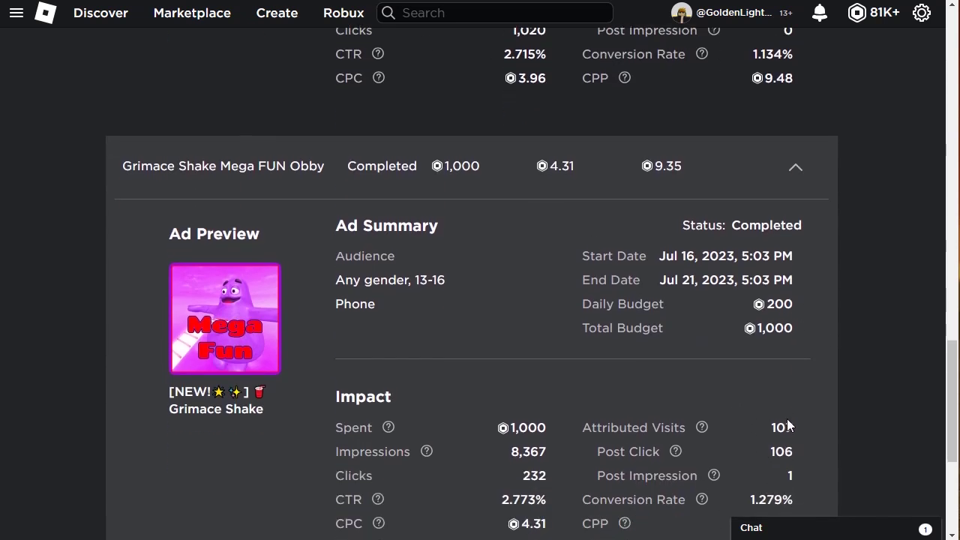
click(824, 341)
- Check the total budget of the 4,040 Robux Grimace ad against its post-click visits
scroll(788, 424, up, 5)
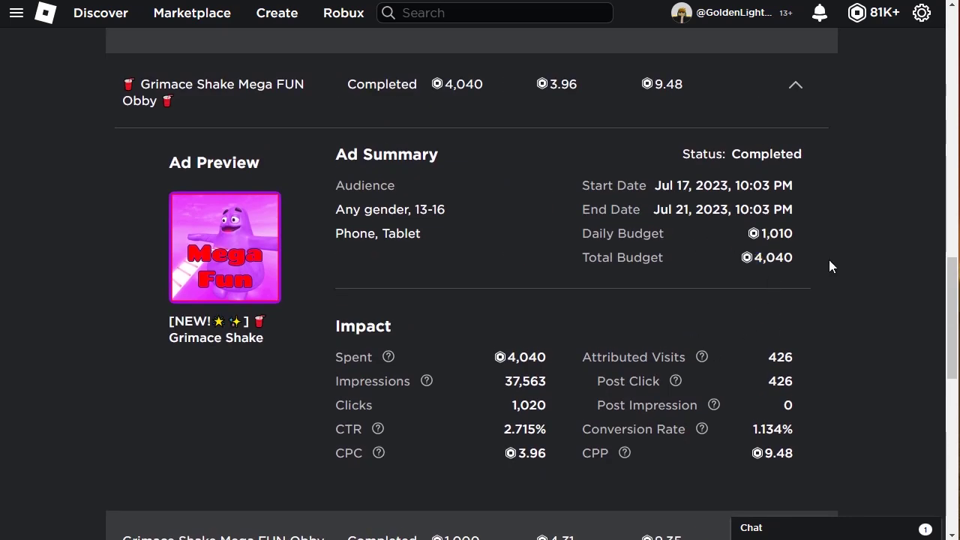
drag(795, 257, 759, 258)
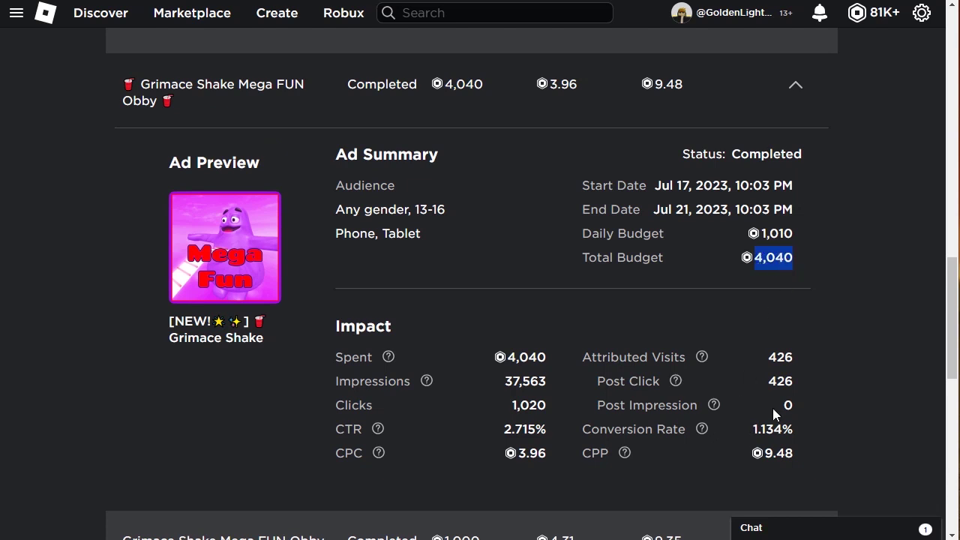
drag(768, 380, 794, 381)
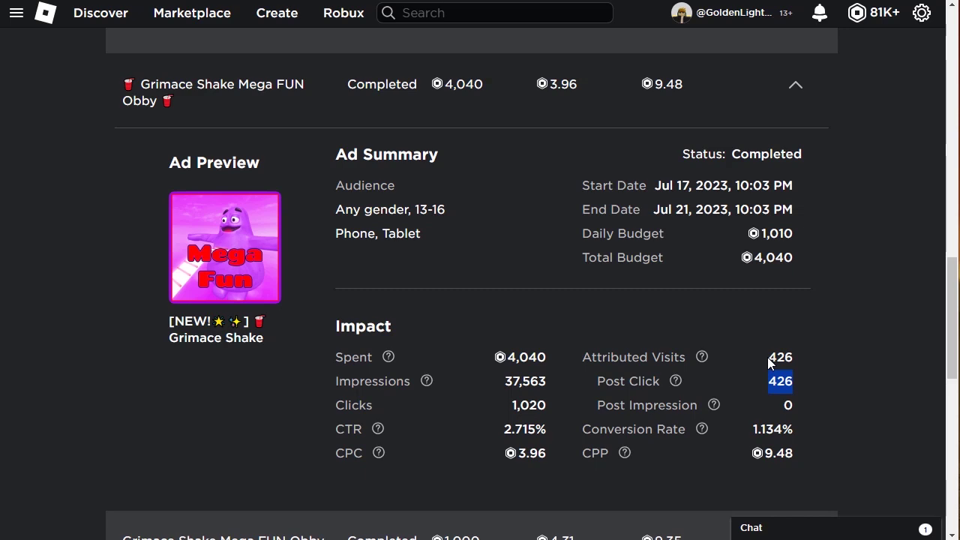
scroll(767, 357, up, 3)
scroll(690, 280, up, 3)
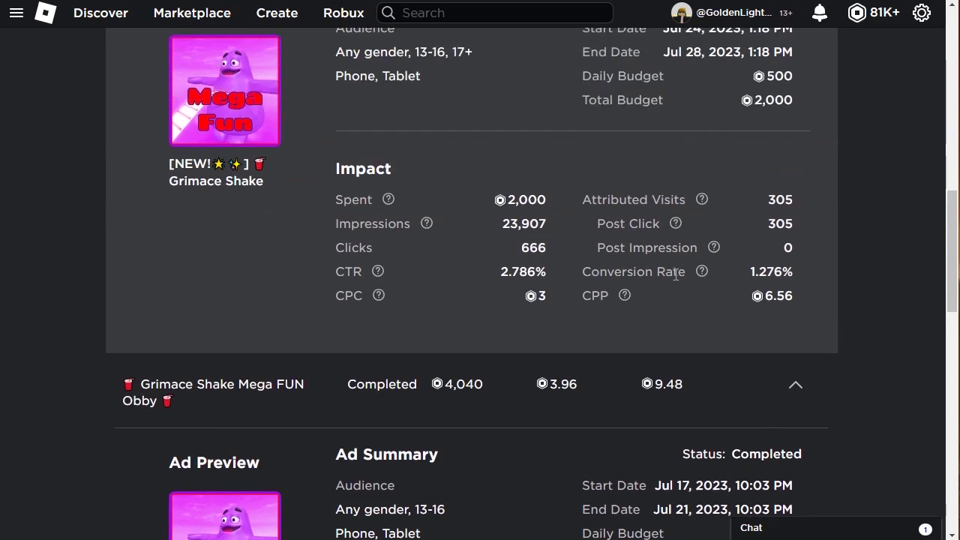
scroll(691, 281, down, 6)
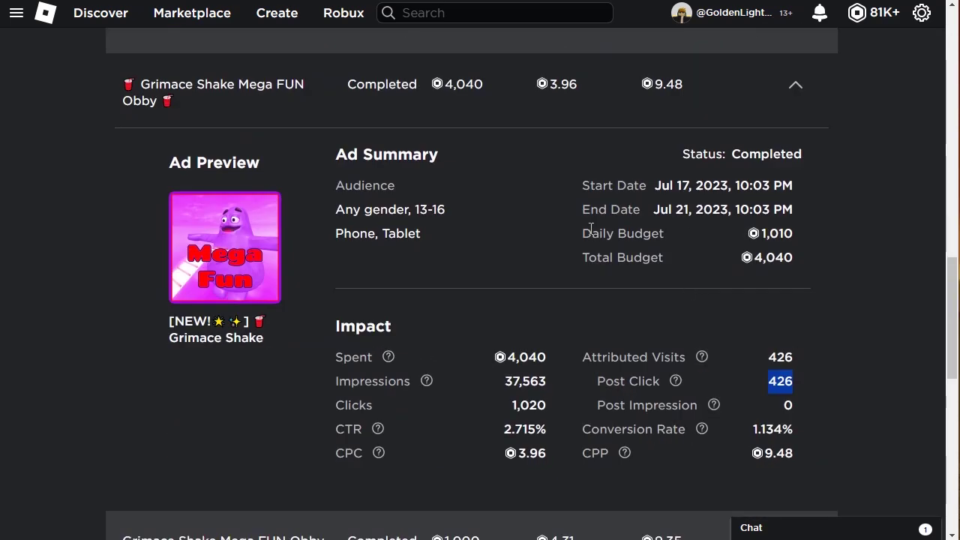
click(518, 365)
- Compare the impact figures of the 4,040 Robux and 1,000 Robux Grimace ads, focusing on cost per play
scroll(543, 362, down, 7)
scroll(666, 309, up, 1)
scroll(795, 338, up, 3)
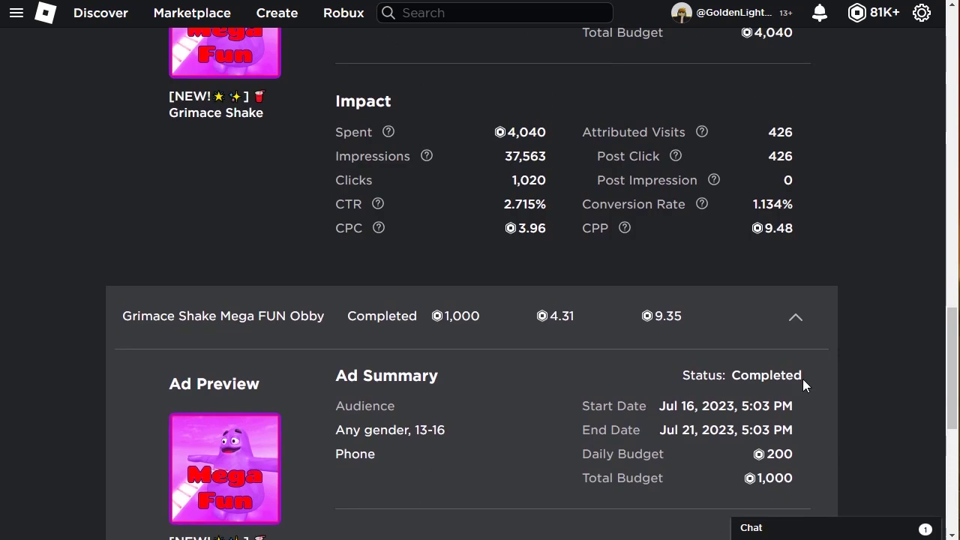
scroll(787, 341, down, 5)
scroll(831, 297, up, 6)
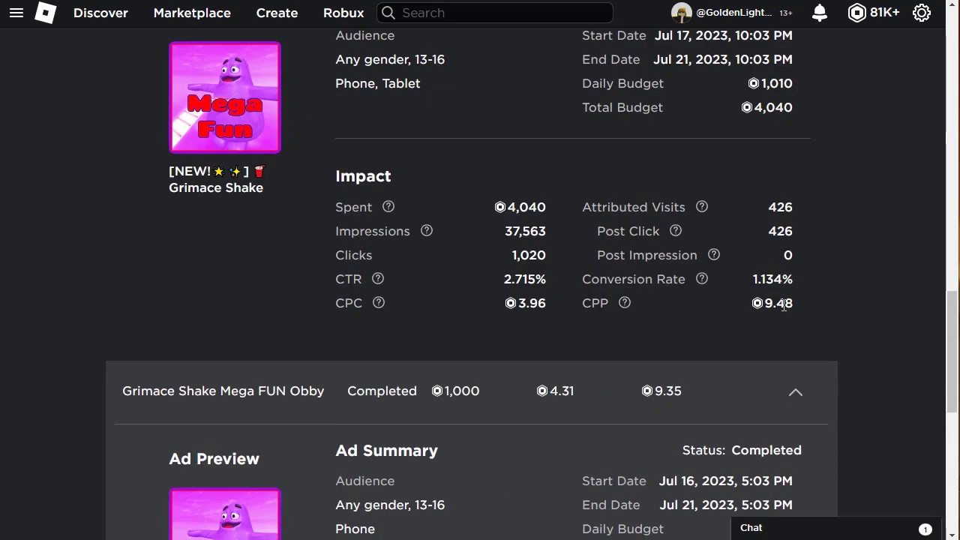
drag(774, 303, 797, 298)
scroll(767, 378, down, 6)
click(798, 298)
scroll(795, 292, up, 7)
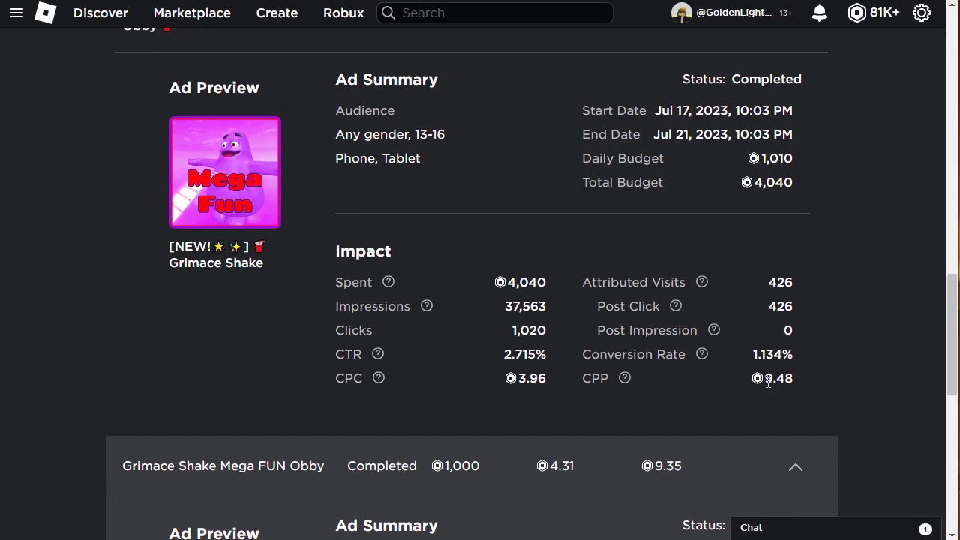
- Recheck the cost per play of the 4,040 Robux Grimace ad against that of the 1,000 Robux ad
drag(765, 377, 793, 381)
scroll(788, 381, down, 6)
scroll(785, 380, up, 5)
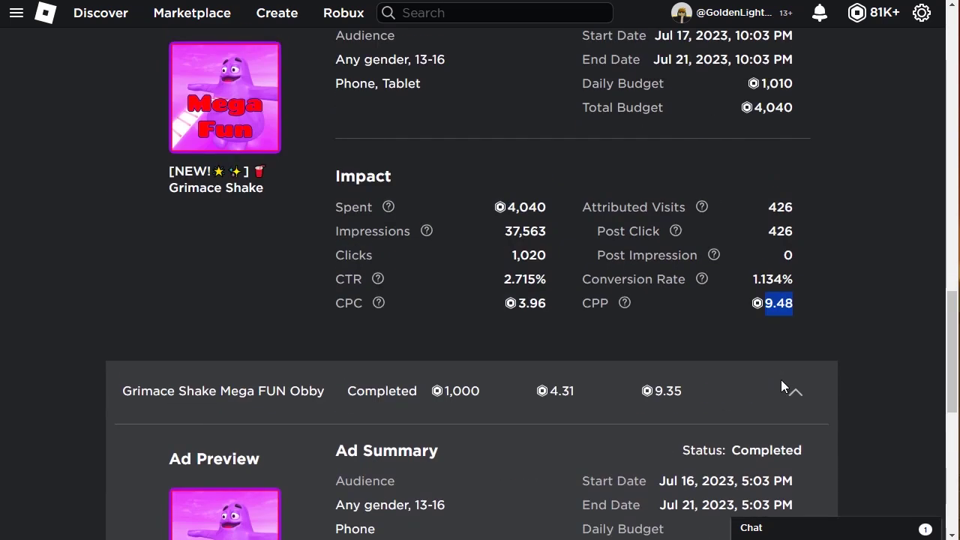
scroll(781, 380, down, 6)
drag(764, 299, 793, 300)
click(839, 367)
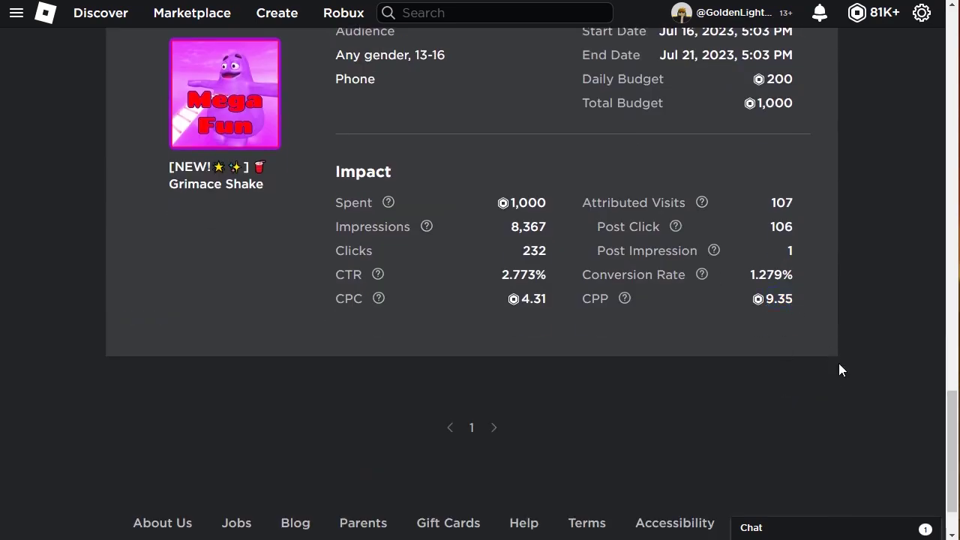
scroll(817, 342, up, 5)
scroll(821, 347, down, 6)
scroll(819, 349, up, 3)
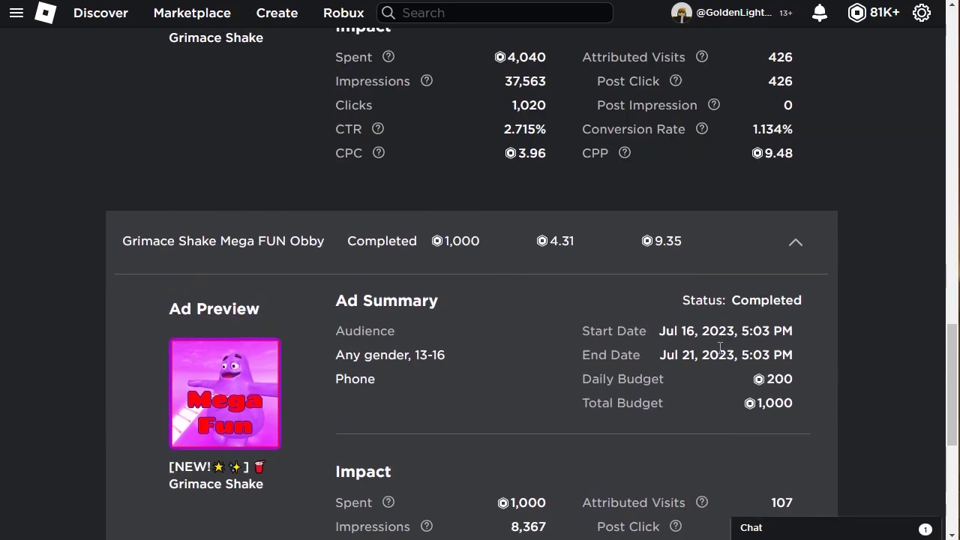
scroll(537, 308, up, 4)
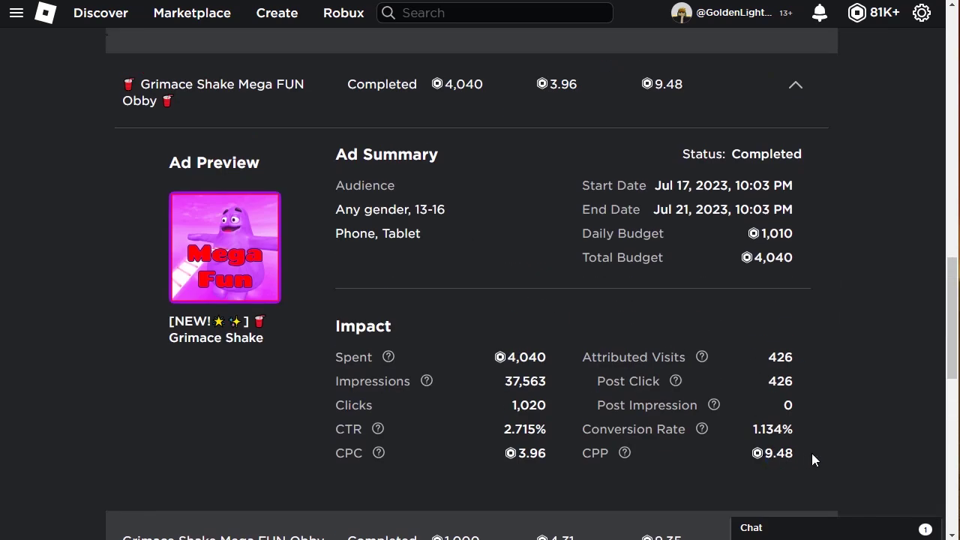
- Compare the daily budget and cost per play of the 2,000 Robux Grimace ad with the 4,040 Robux ad
scroll(807, 454, up, 4)
scroll(807, 453, up, 2)
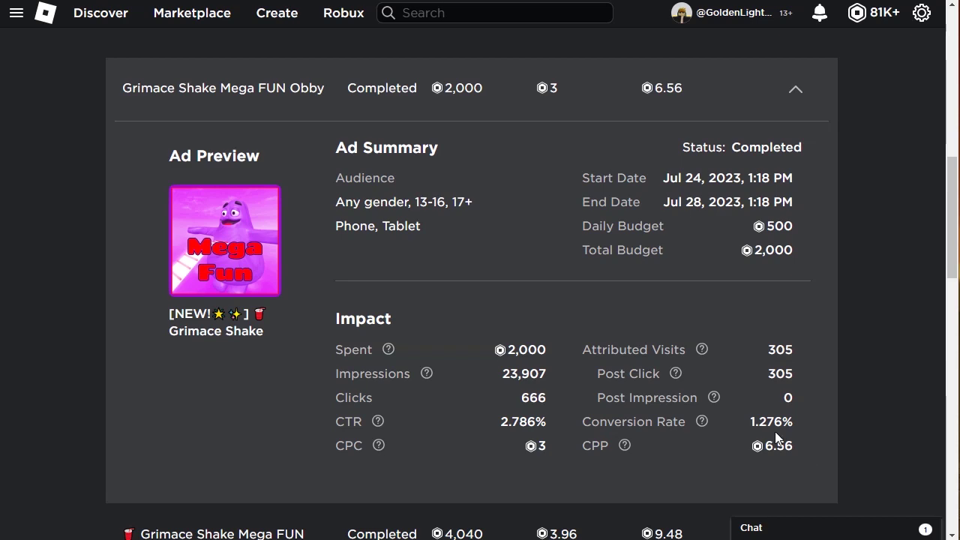
scroll(570, 395, down, 6)
scroll(559, 395, up, 5)
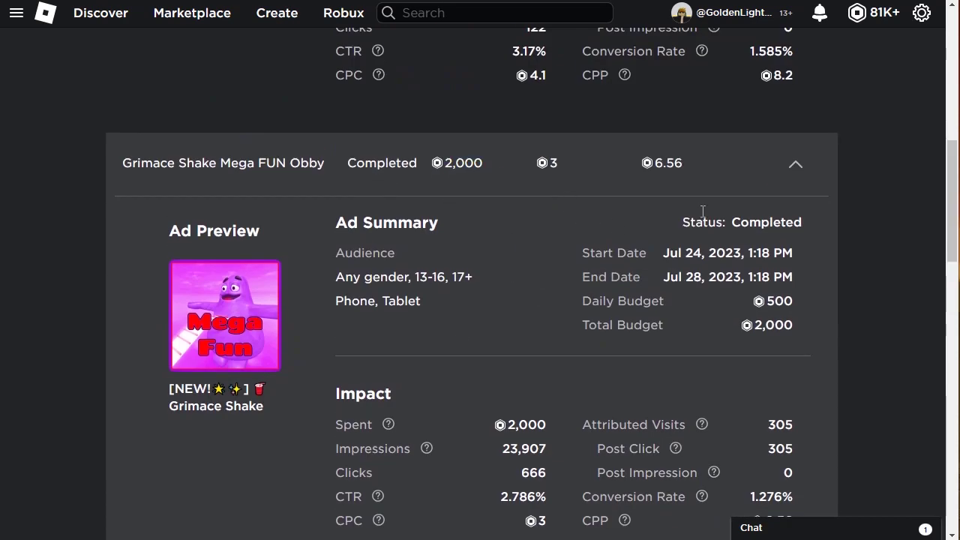
scroll(405, 188, down, 1)
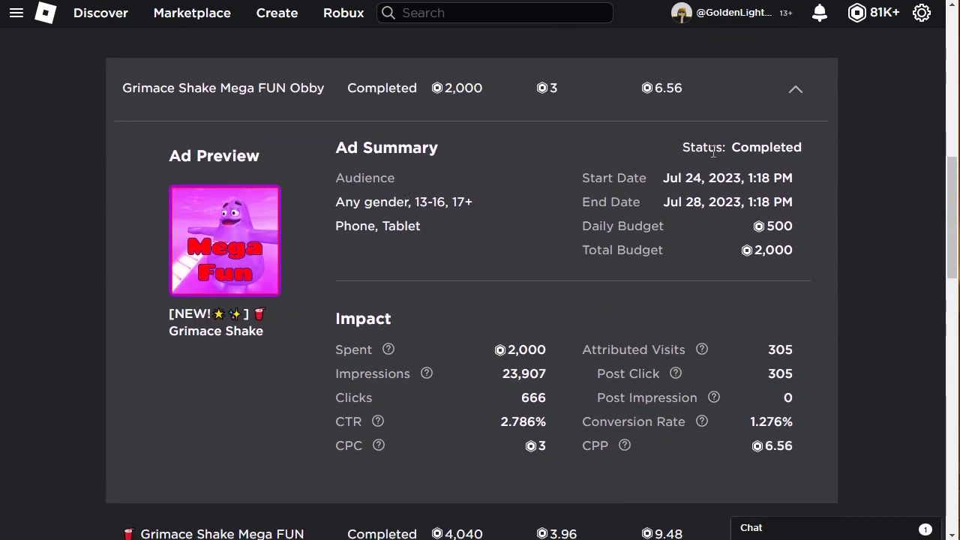
drag(766, 226, 803, 233)
scroll(800, 240, down, 3)
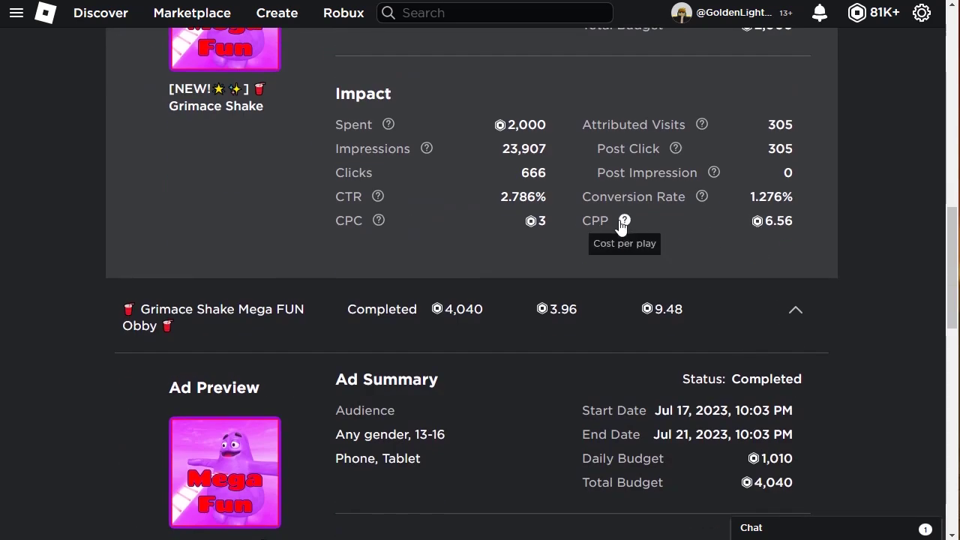
scroll(623, 225, up, 3)
scroll(727, 401, down, 5)
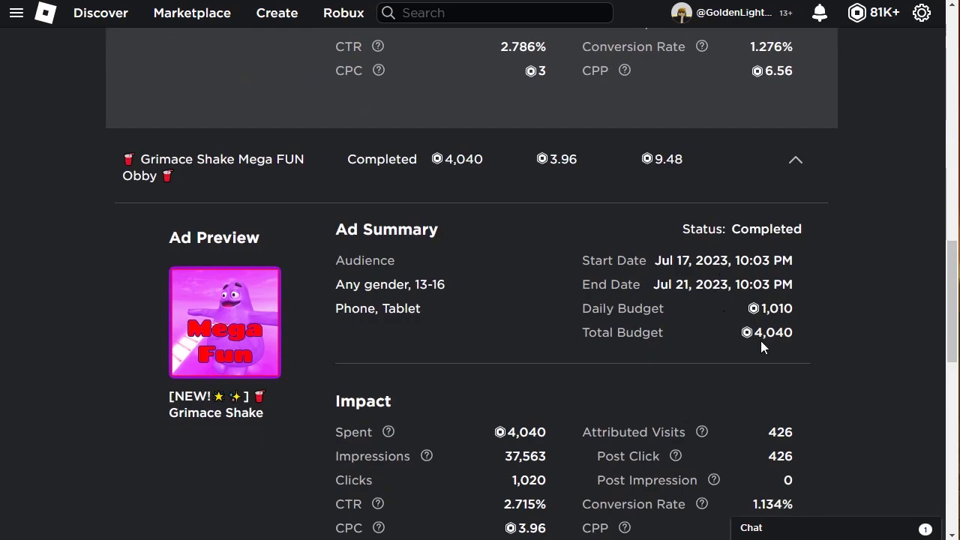
- Compare the target age groups and devices of the 2,000 Robux and 4,040 Robux Grimace ads
scroll(760, 341, up, 5)
drag(415, 276, 479, 273)
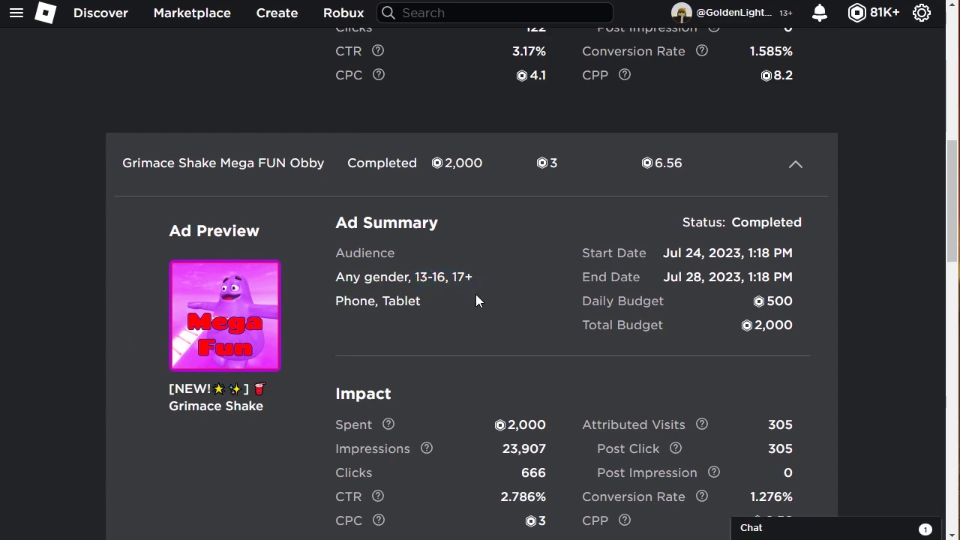
scroll(475, 293, down, 6)
double_click(408, 309)
click(465, 314)
scroll(480, 305, down, 2)
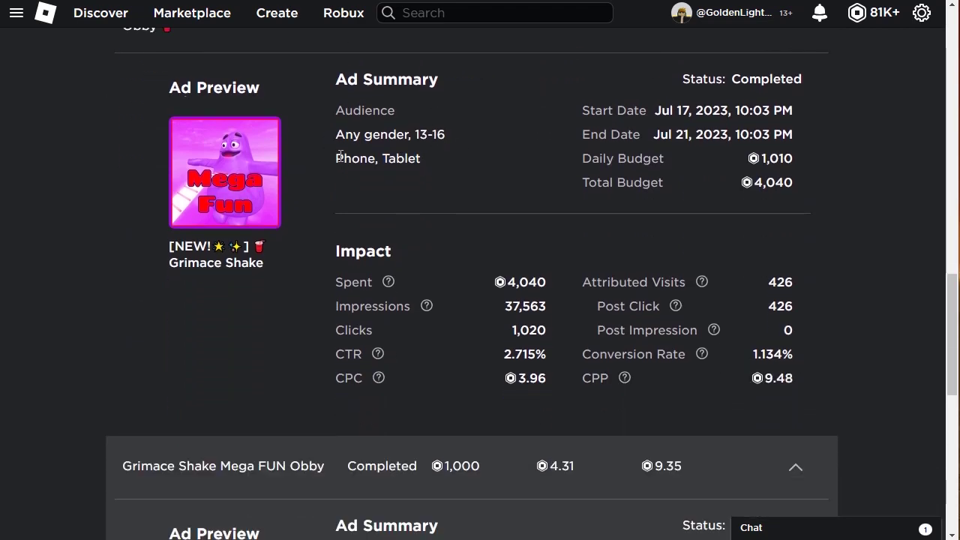
drag(426, 135, 531, 150)
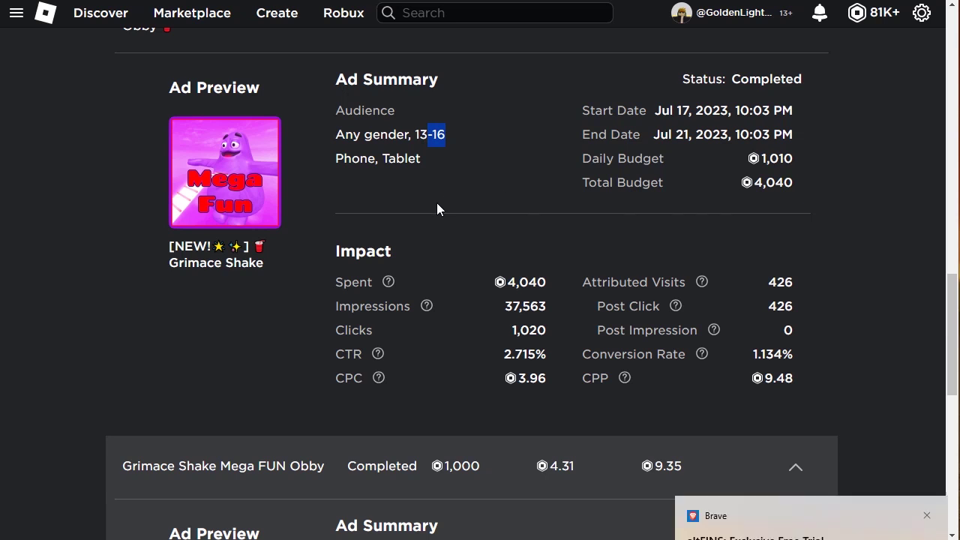
- Review the audience and cost per play of the 4,040 Robux Grimace ad again
scroll(437, 204, up, 2)
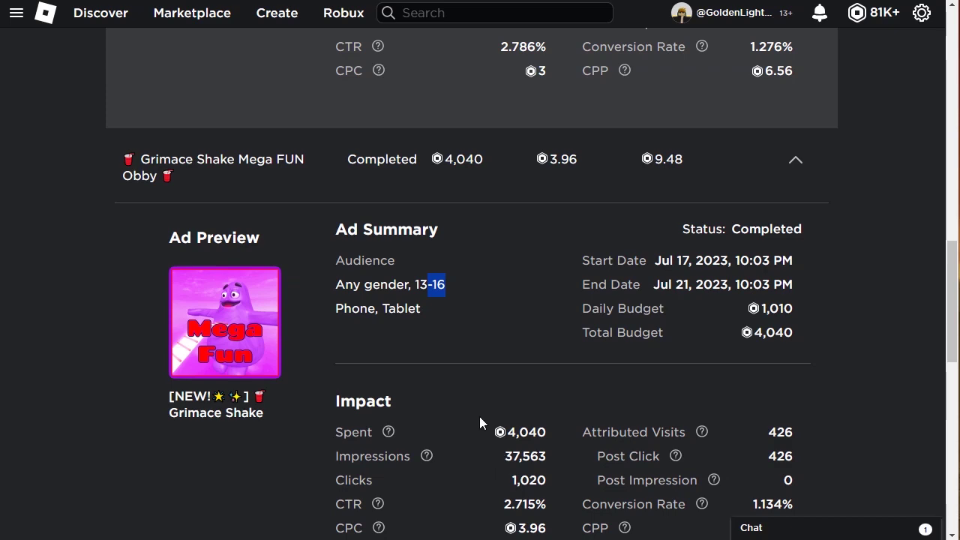
scroll(479, 416, down, 5)
scroll(569, 450, up, 5)
scroll(658, 483, down, 1)
double_click(780, 452)
click(696, 470)
scroll(697, 470, up, 3)
scroll(695, 470, down, 3)
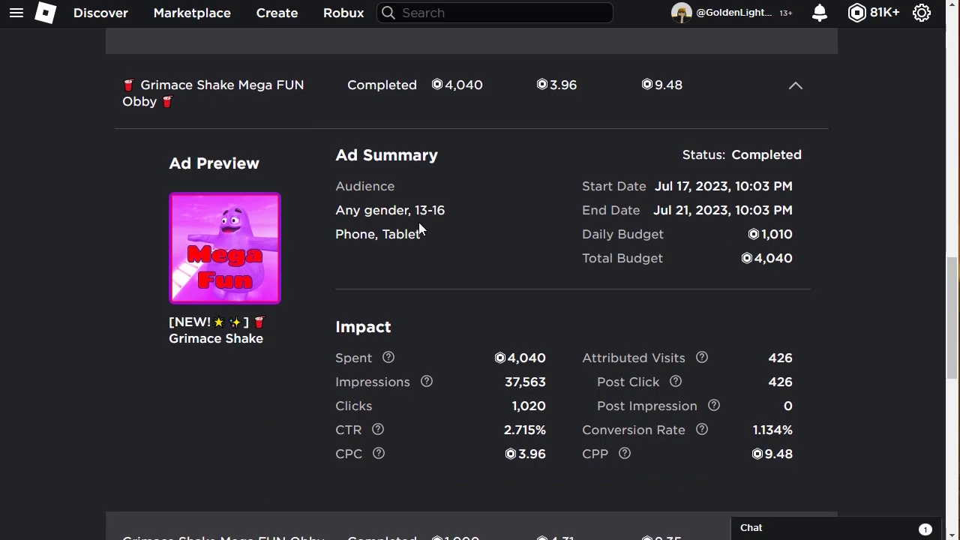
- Examine the 17+ audience setting of the 2,000 Robux Grimace ad alongside its cost per play
scroll(421, 227, up, 5)
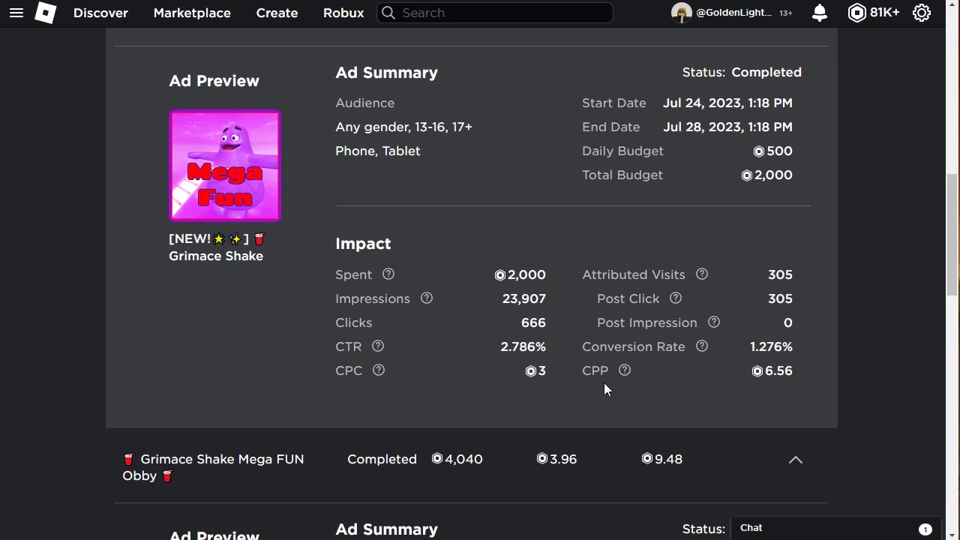
scroll(603, 382, up, 2)
drag(451, 277, 473, 277)
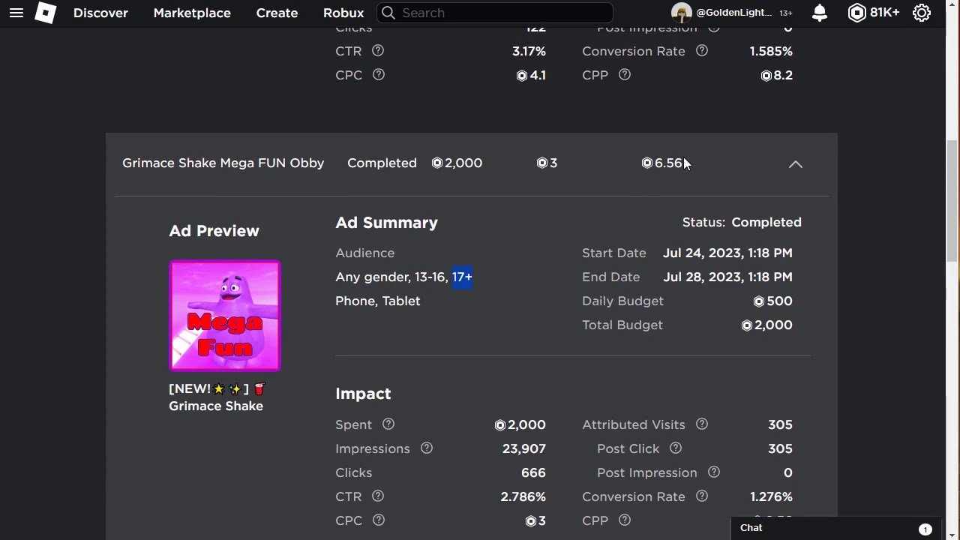
scroll(692, 220, down, 4)
scroll(806, 289, up, 2)
double_click(770, 374)
- Compare the cost per play of the running Grimace ad with the completed Grimace ads
scroll(803, 378, up, 7)
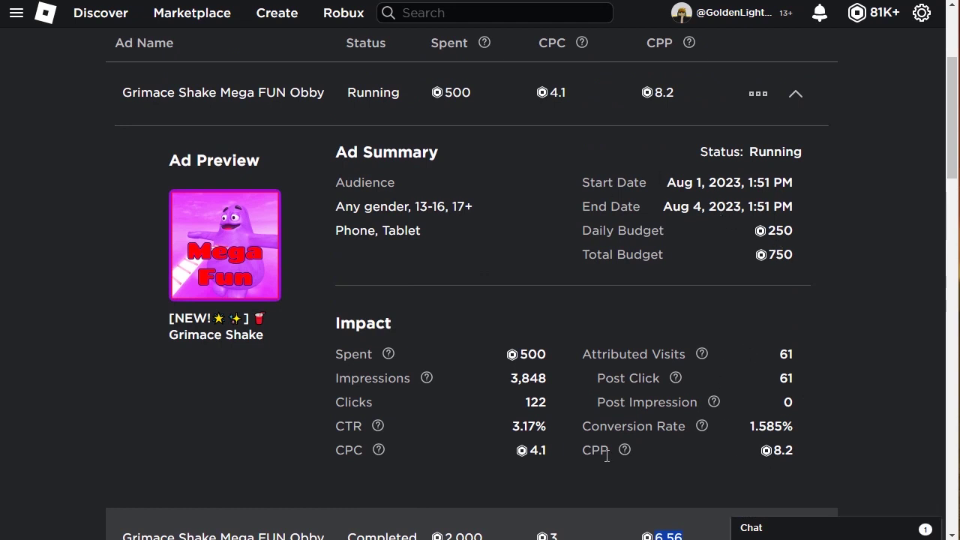
click(526, 454)
scroll(821, 450, down, 20)
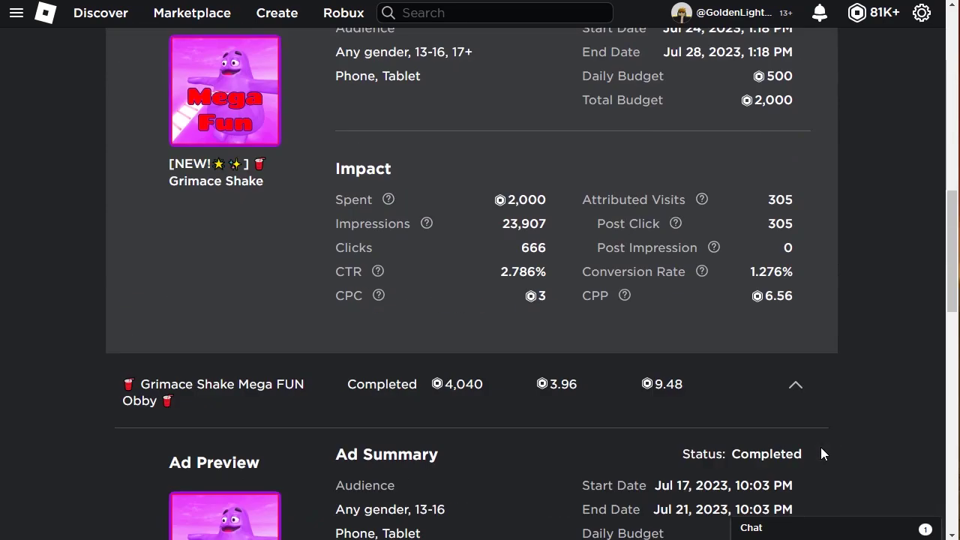
scroll(817, 450, up, 15)
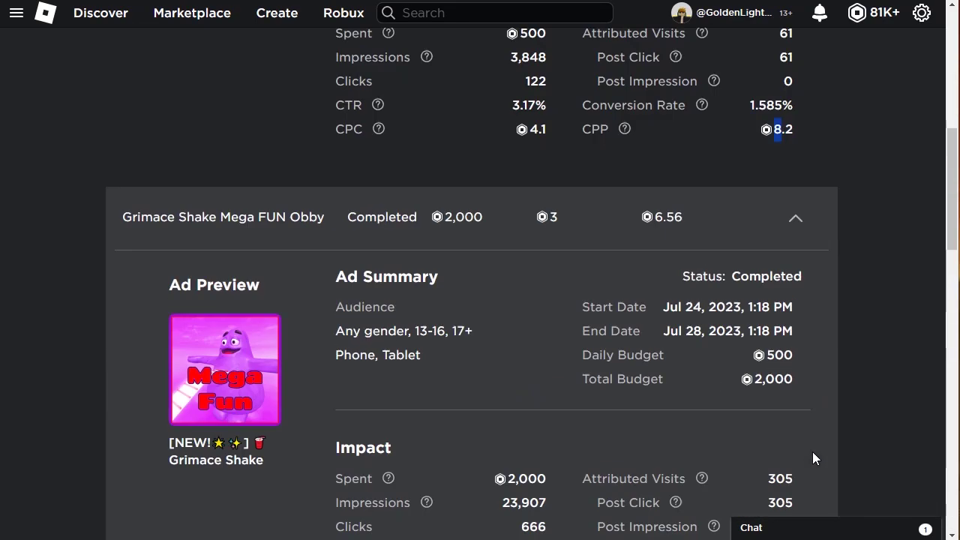
scroll(810, 462, up, 5)
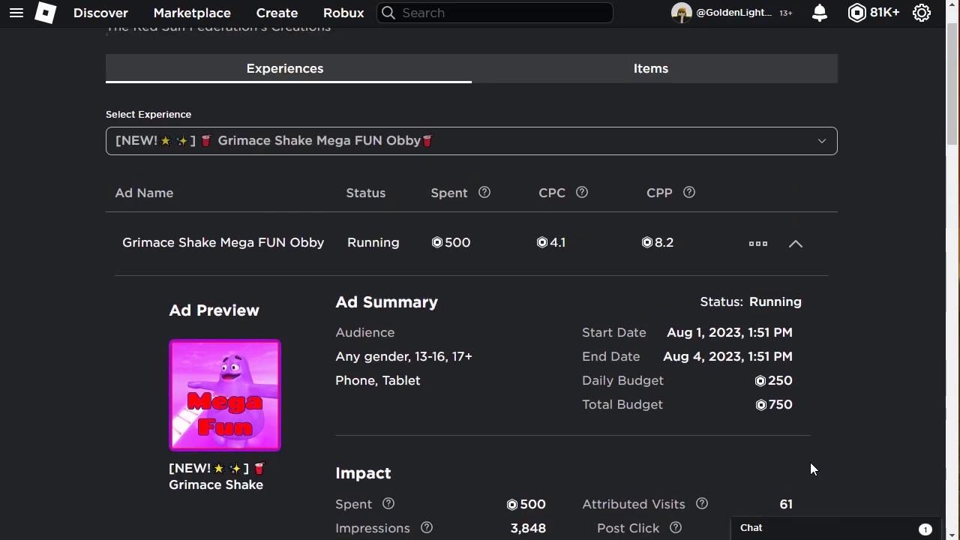
- Review the running Grimace ad's audience, budget and impact figures
scroll(810, 461, down, 6)
scroll(807, 463, up, 4)
scroll(808, 464, up, 3)
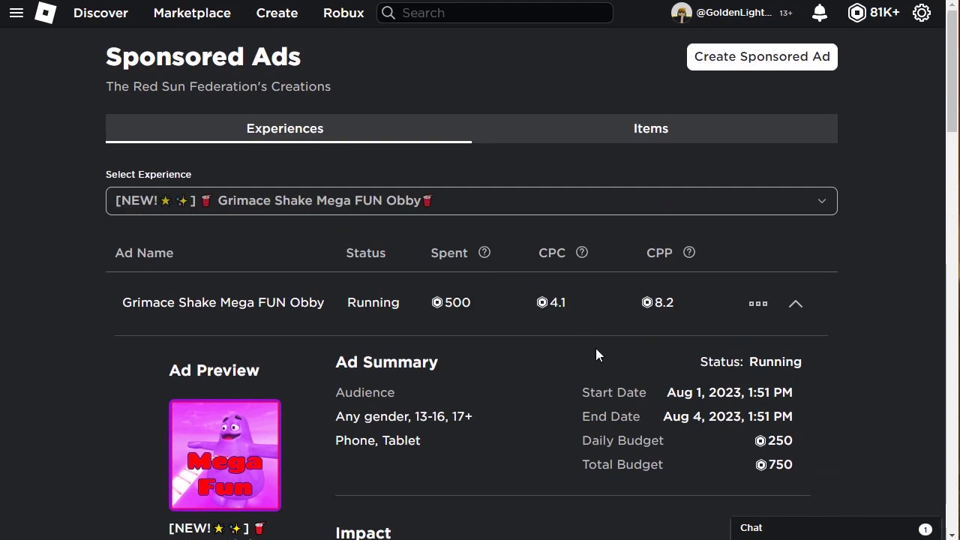
scroll(597, 345, down, 4)
click(823, 365)
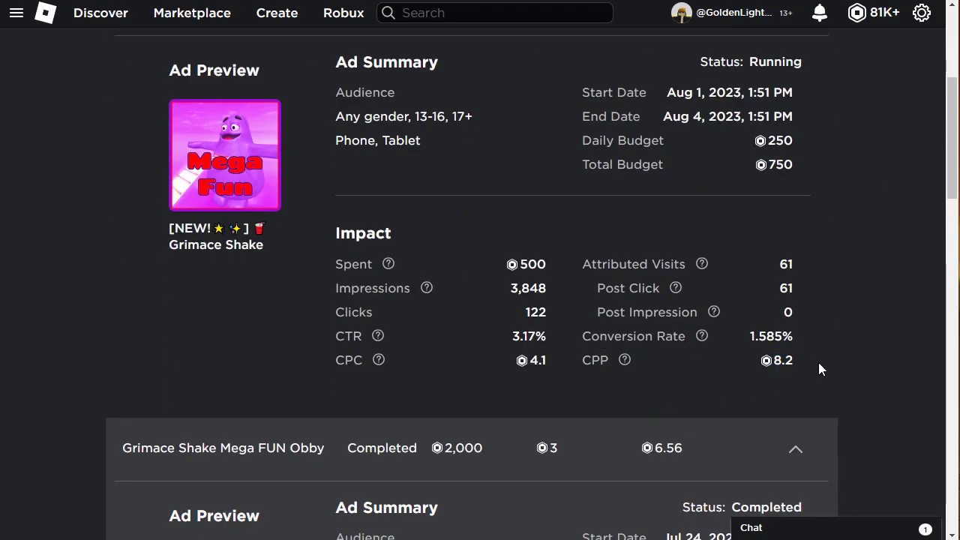
scroll(196, 150, up, 4)
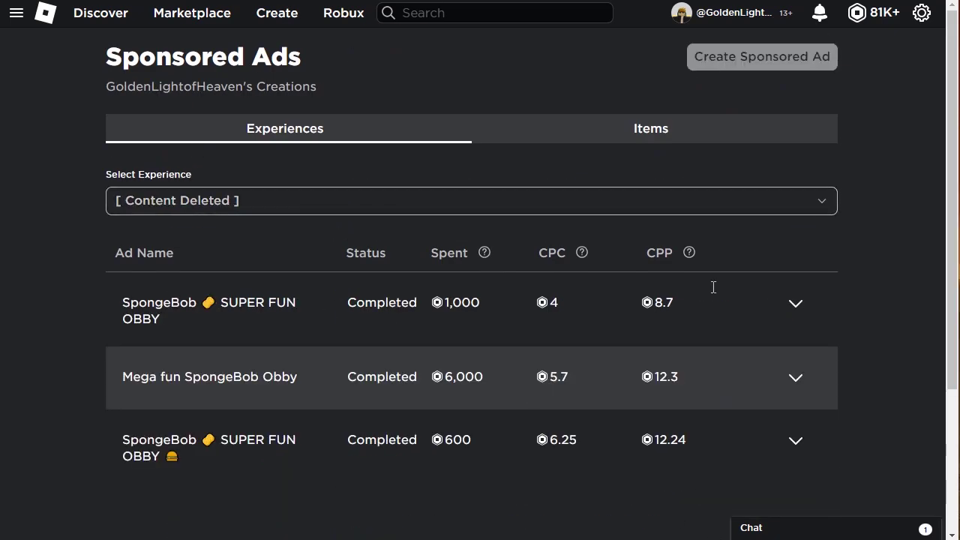
- Compare the audience and budget of the 1,000 Robux SpongeBob ad with those of the running Grimace ad
click(796, 306)
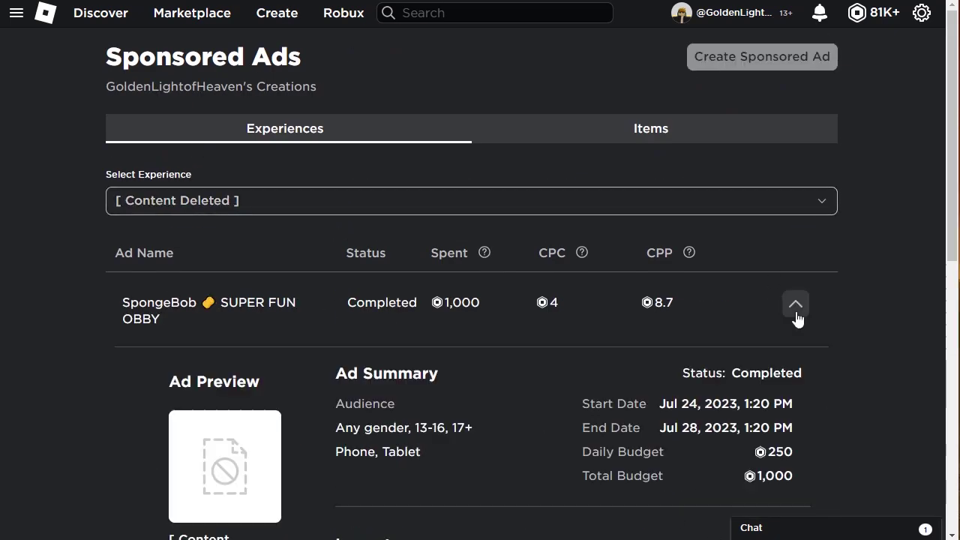
scroll(797, 319, down, 6)
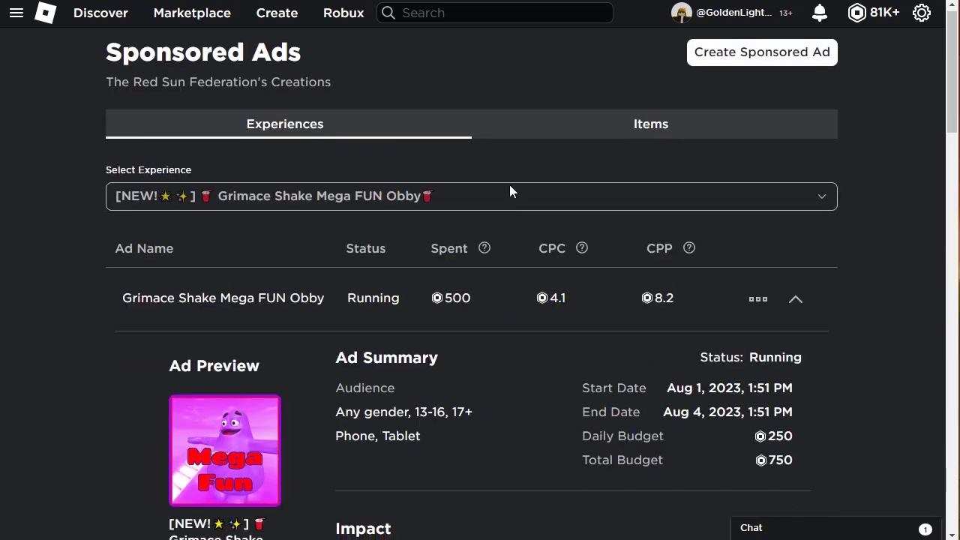
scroll(509, 184, down, 6)
scroll(158, 141, up, 4)
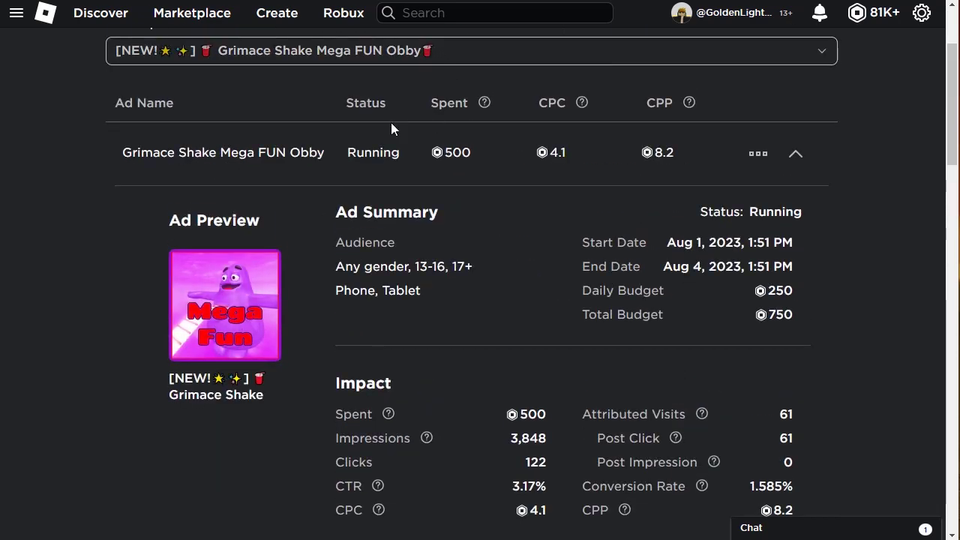
scroll(254, 131, up, 2)
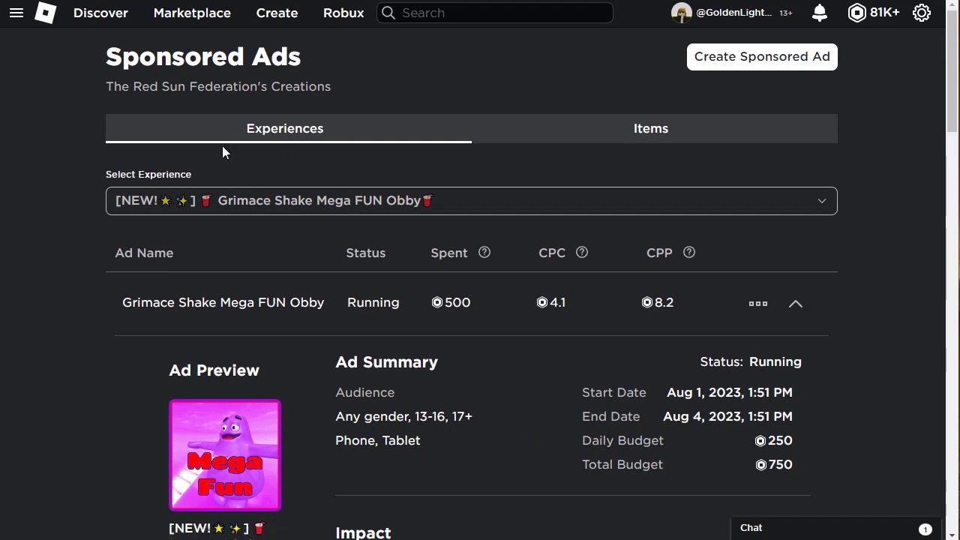
- Collapse the details of all the Grimace ads and compare their spending, cost per click and cost per play
click(796, 303)
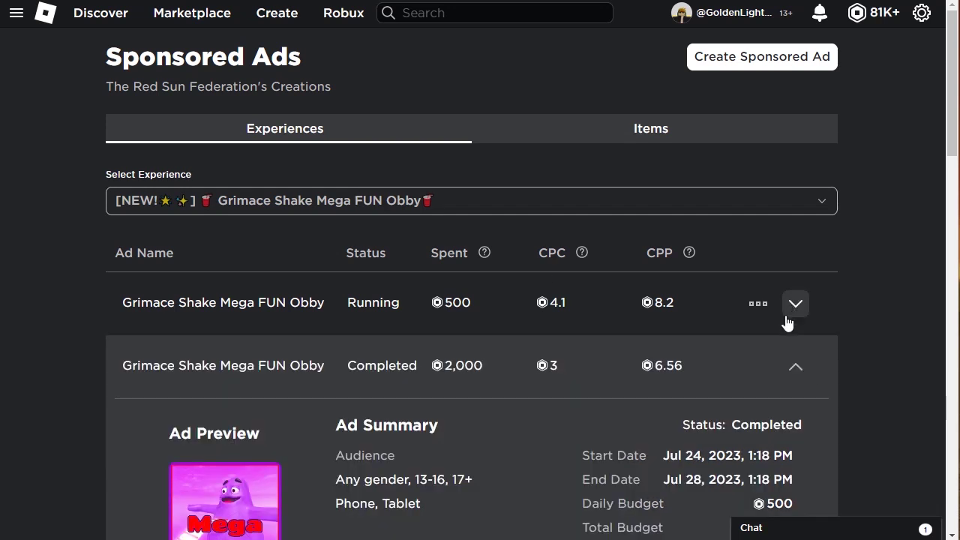
click(795, 367)
scroll(796, 371, down, 1)
click(796, 366)
scroll(795, 375, down, 1)
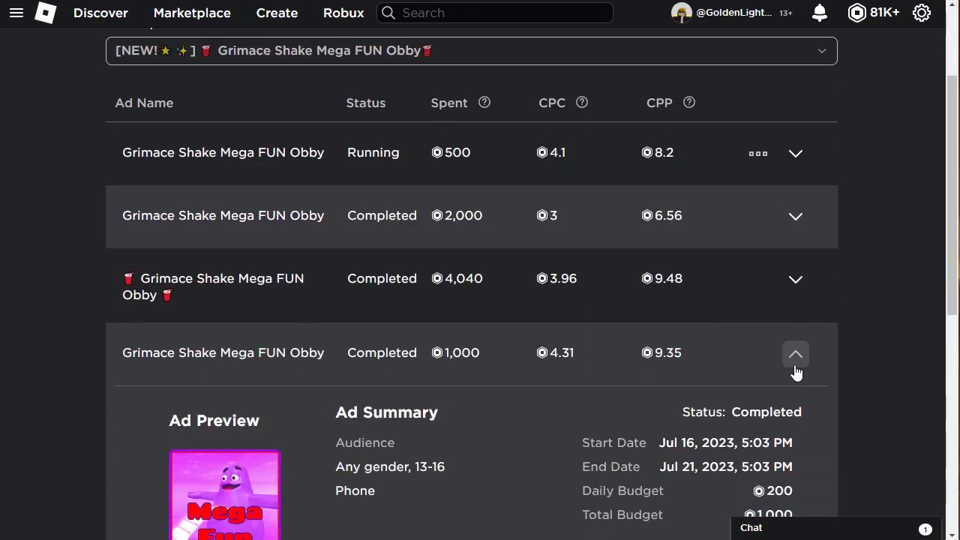
click(795, 366)
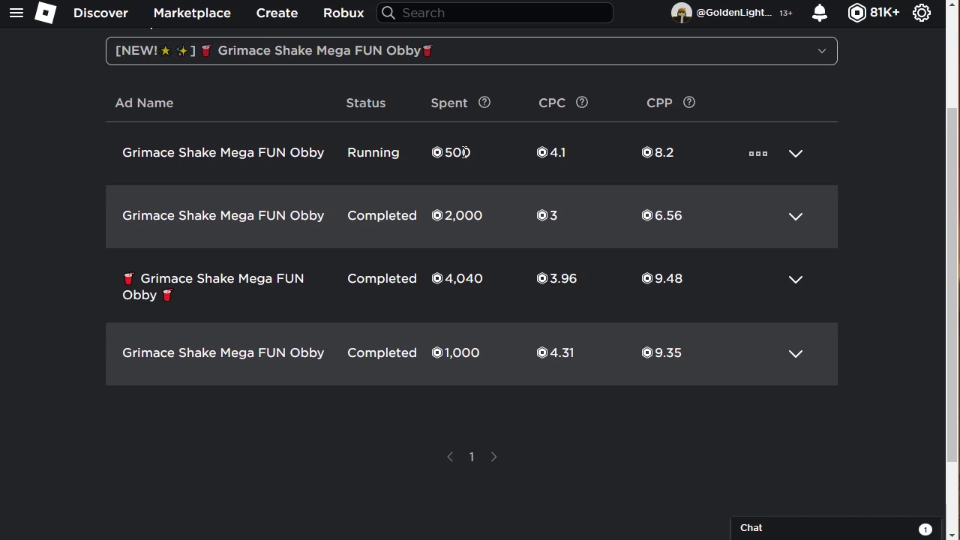
scroll(465, 153, up, 2)
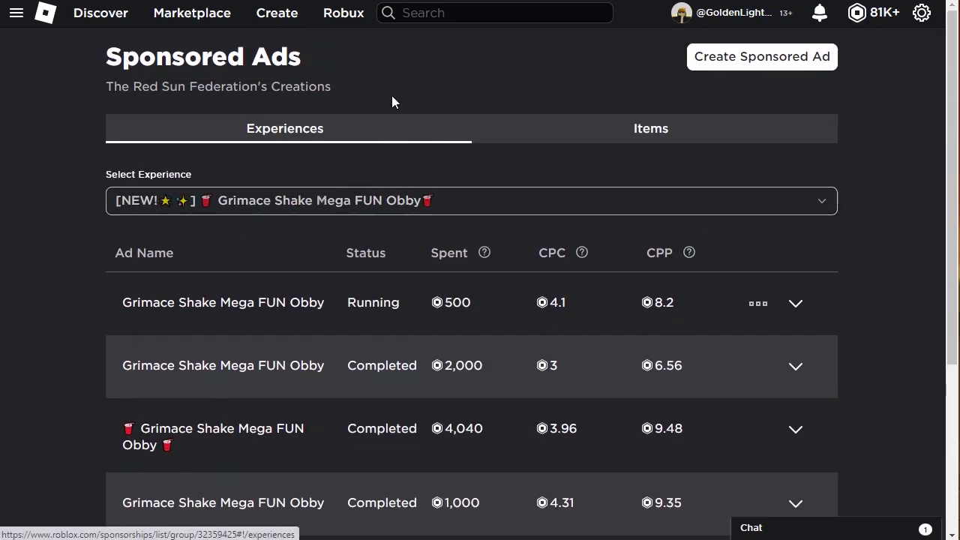
- Open the Creator Dashboard and switch the creator to The Red Sun Federation
click(277, 14)
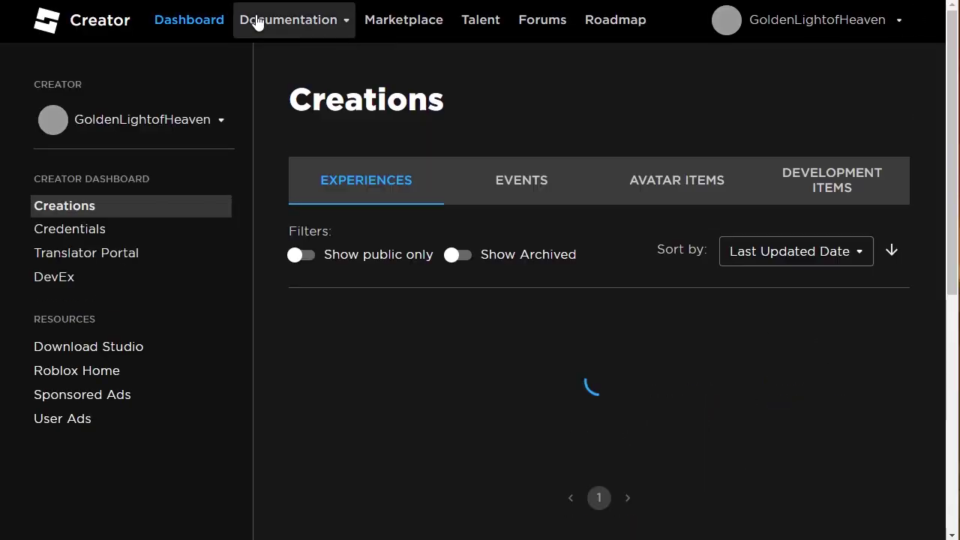
scroll(410, 203, down, 5)
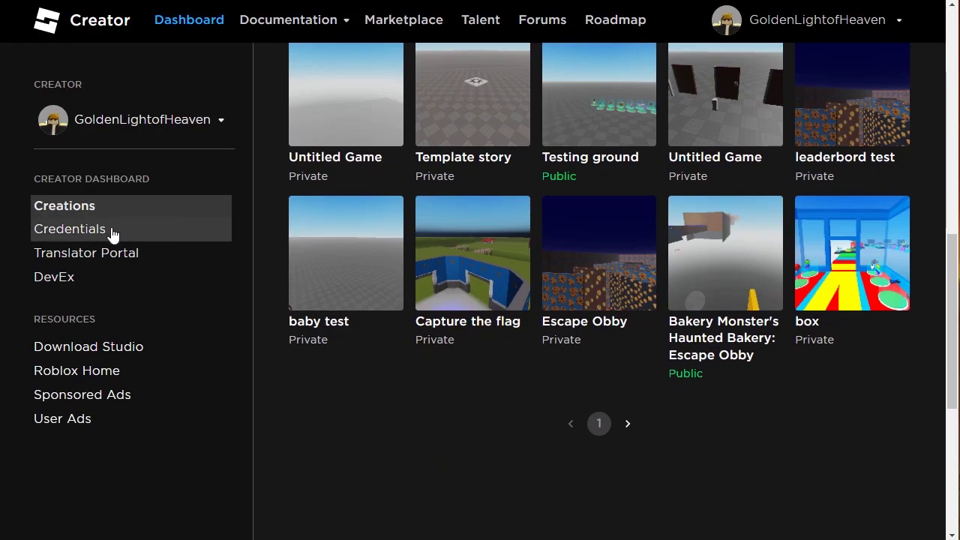
click(112, 232)
click(180, 119)
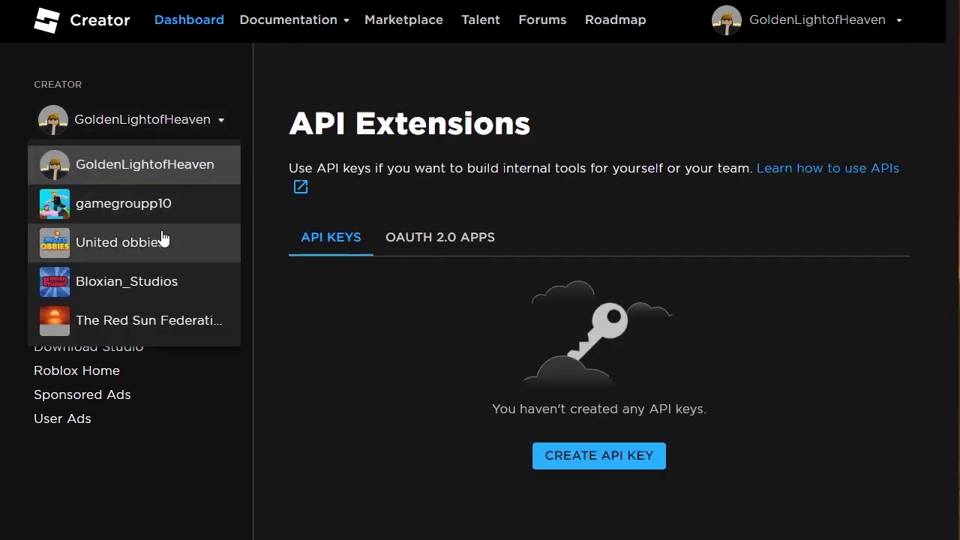
click(148, 318)
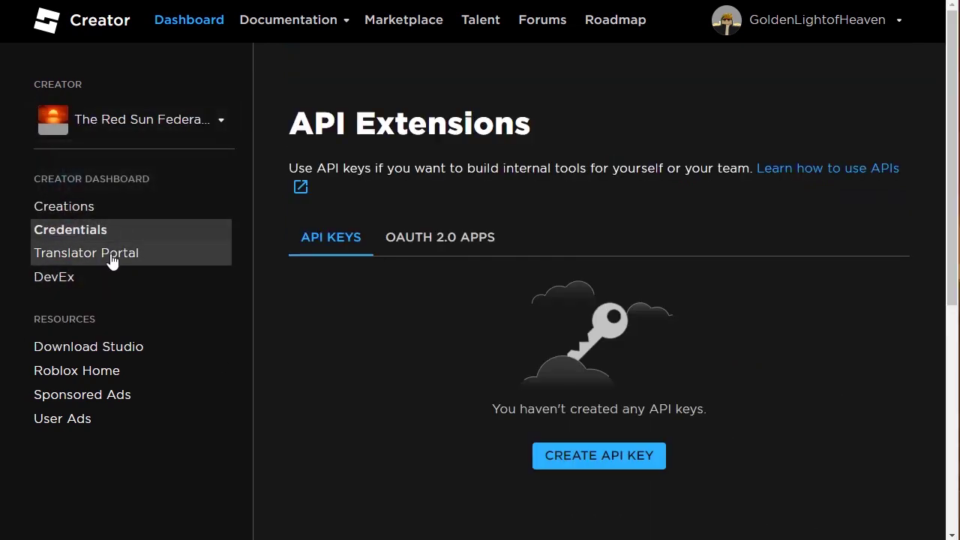
- Open the overview of the Grimace Shake Mega FUN Obby experience from the group's creations
click(88, 214)
scroll(552, 312, down, 5)
click(324, 238)
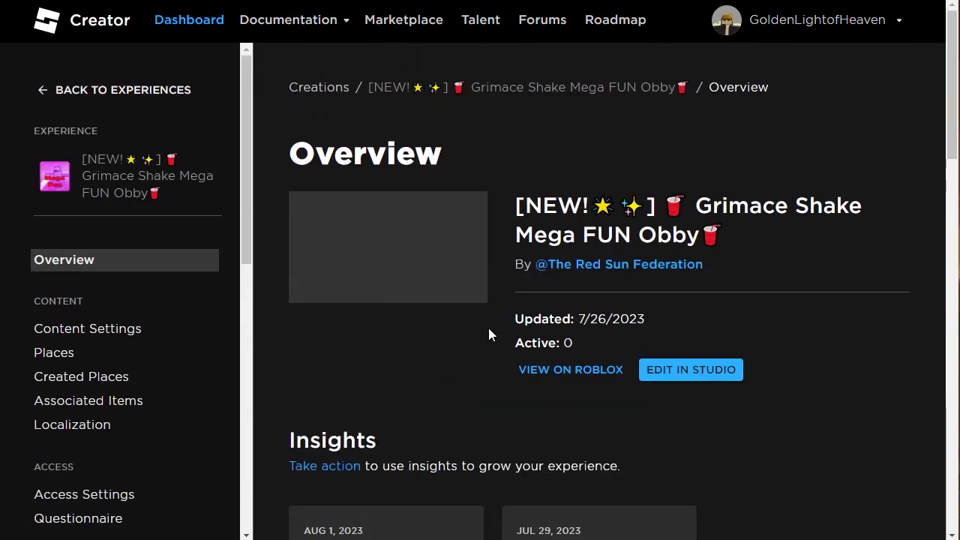
- Extend the overview's performance chart to the last 30 days and inspect the daily active users in mid-July
scroll(488, 334, down, 3)
scroll(488, 335, down, 10)
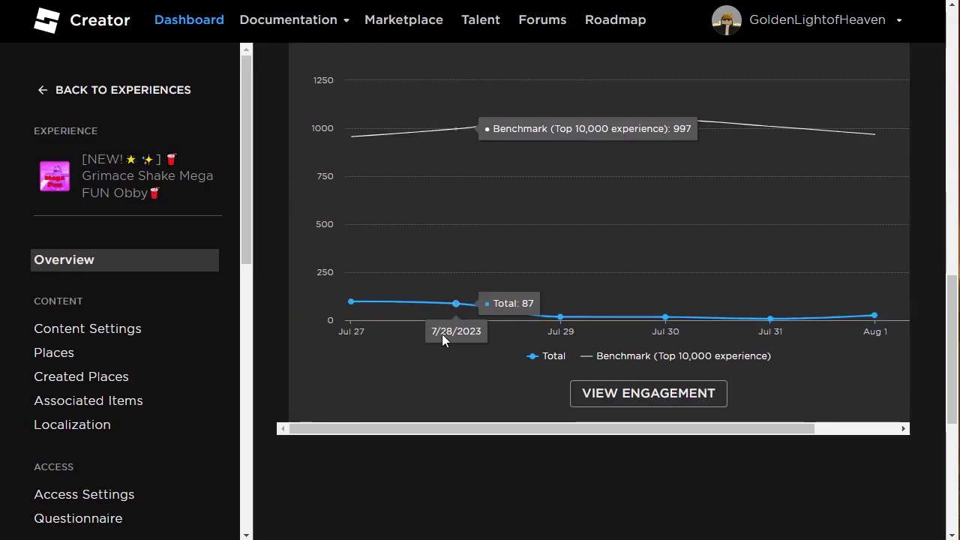
scroll(441, 334, up, 3)
click(413, 127)
click(416, 193)
scroll(582, 347, down, 3)
mouse_move(633, 244)
scroll(633, 245, up, 1)
scroll(632, 260, down, 1)
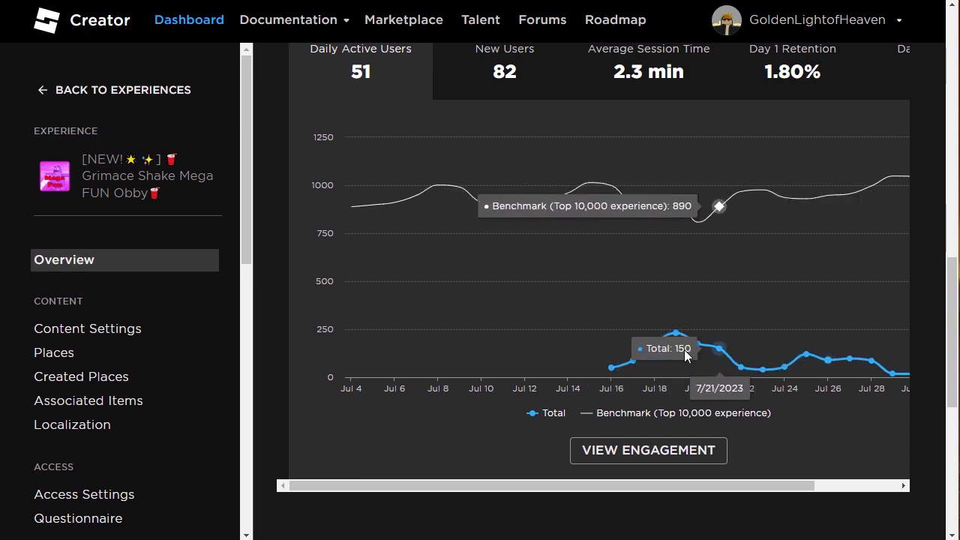
- Examine the full daily active users curve from the July 16 start through August 1
drag(772, 485, 831, 486)
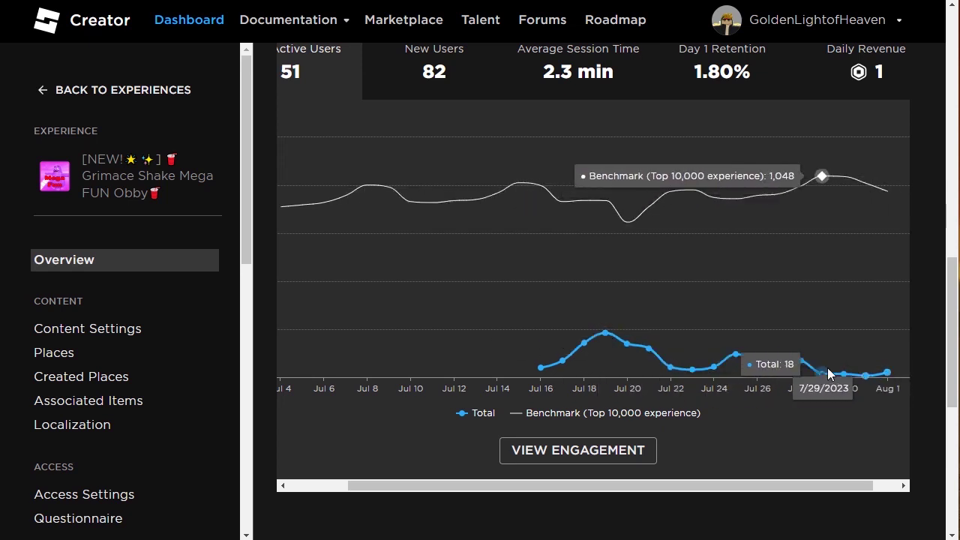
drag(694, 486, 475, 475)
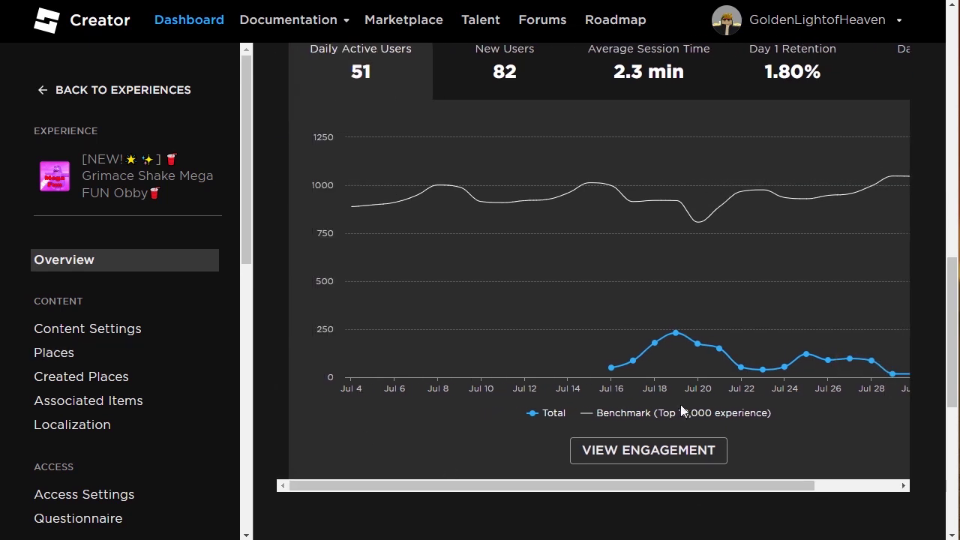
drag(756, 486, 838, 483)
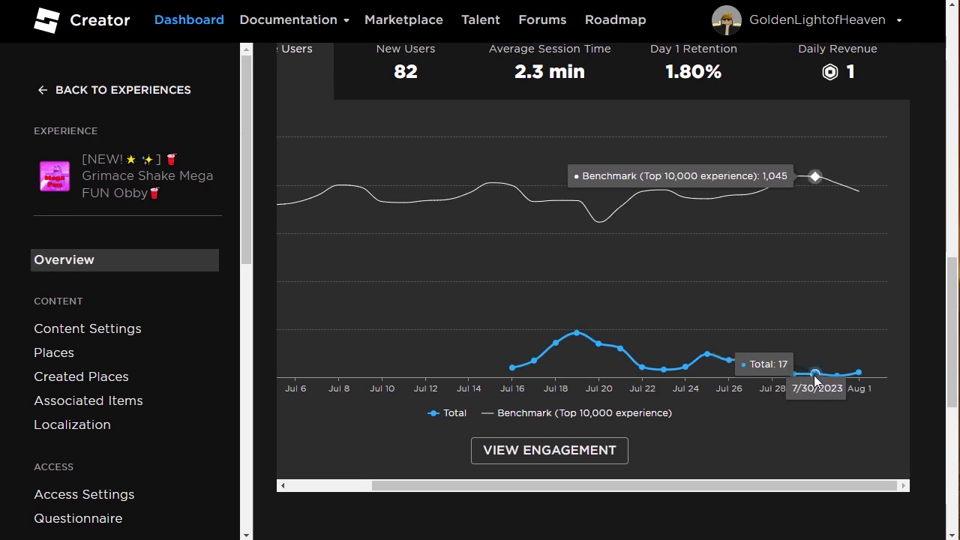
- Examine the daily revenue chart of the Grimace experience against its benchmark
scroll(812, 360, up, 3)
click(788, 313)
scroll(597, 287, down, 3)
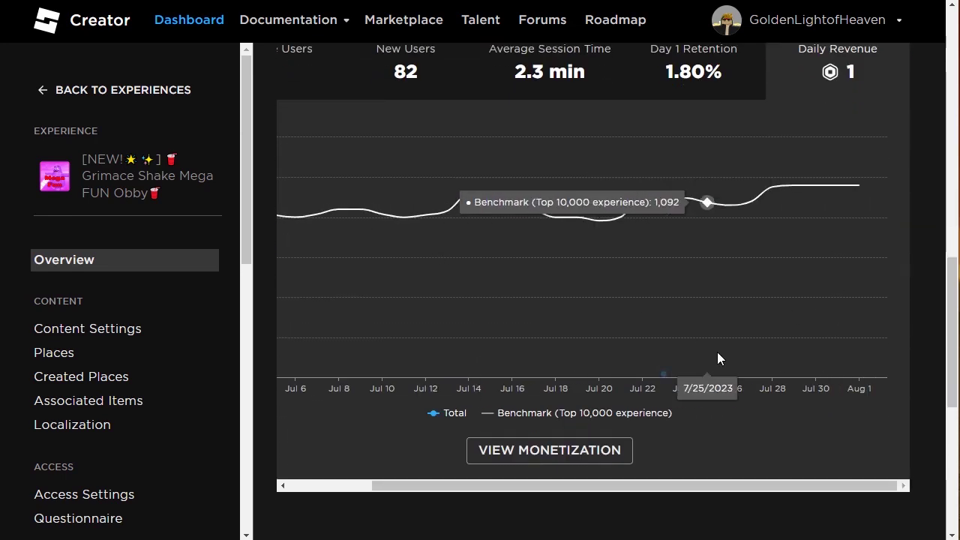
scroll(386, 118, down, 1)
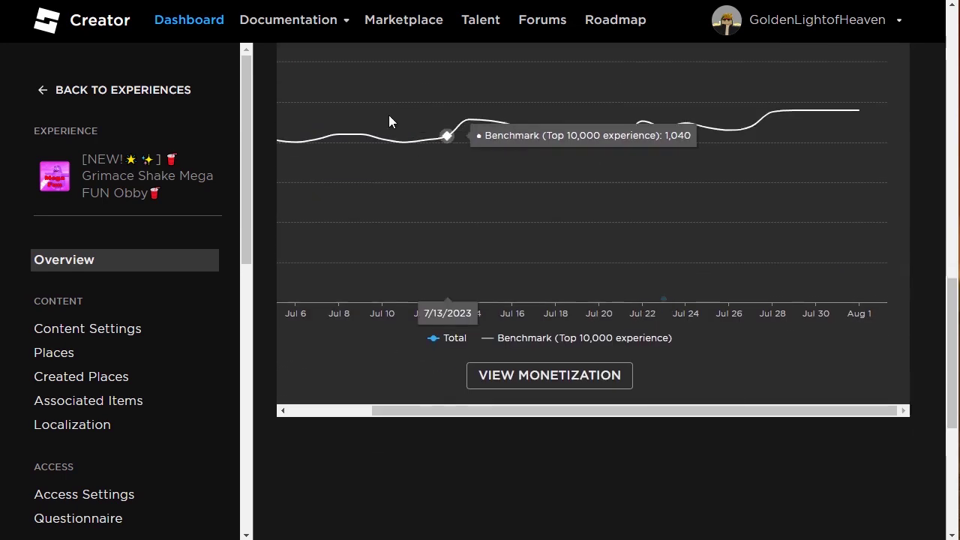
- Examine the average session time chart of the Grimace experience up to August 1
scroll(418, 167, up, 4)
click(595, 307)
scroll(581, 211, down, 5)
scroll(857, 286, up, 1)
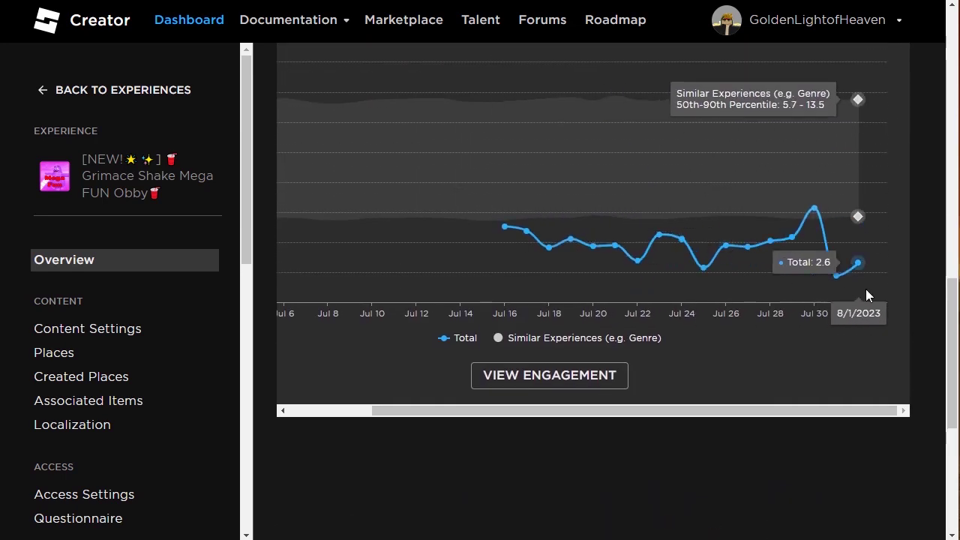
- Open the experience's Acquisition analytics and inspect the daily players from search, friends, teleport and sponsored ads
scroll(22, 345, down, 4)
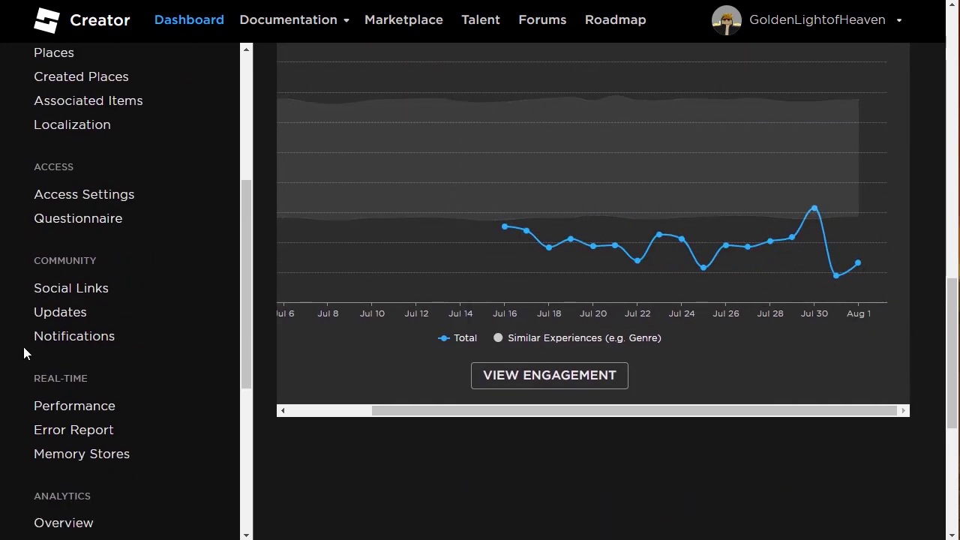
scroll(87, 291, up, 2)
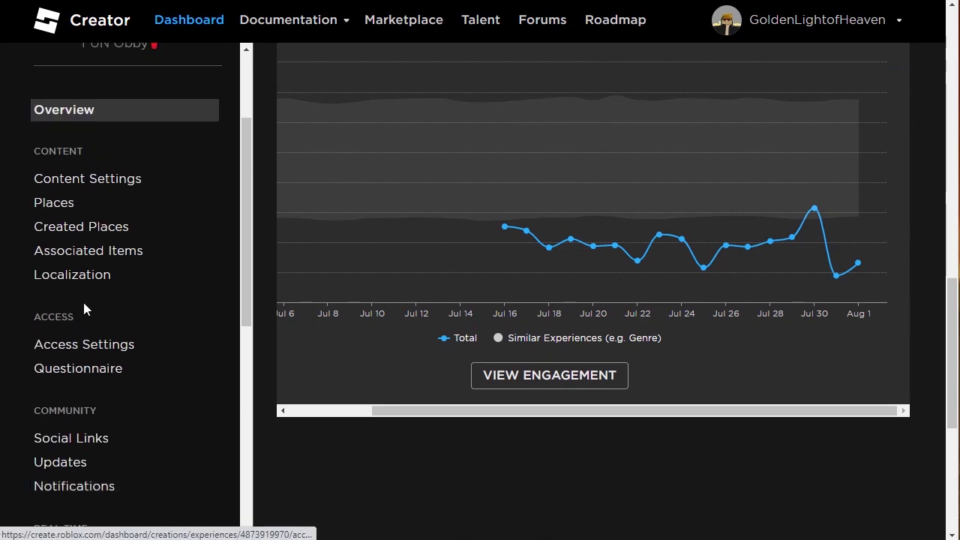
scroll(88, 292, down, 6)
click(86, 297)
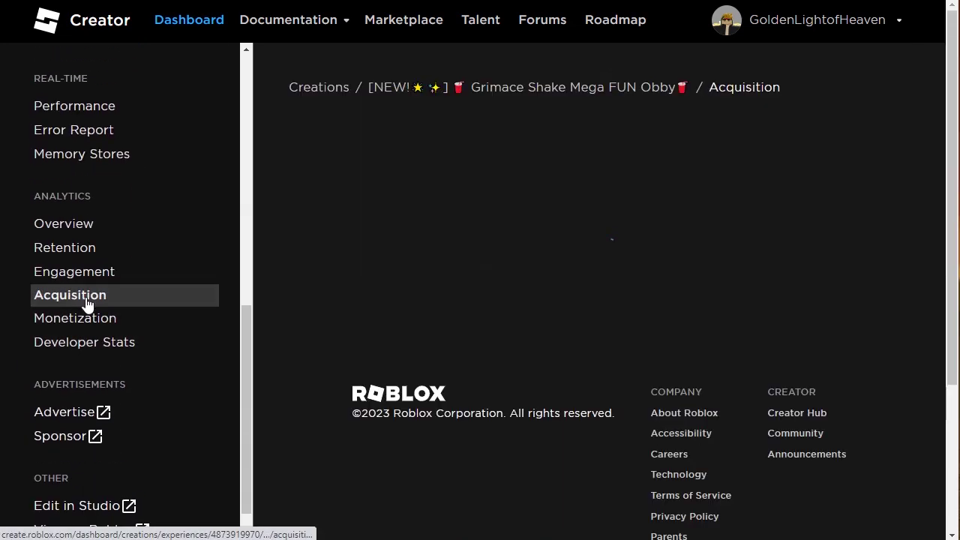
scroll(554, 358, down, 2)
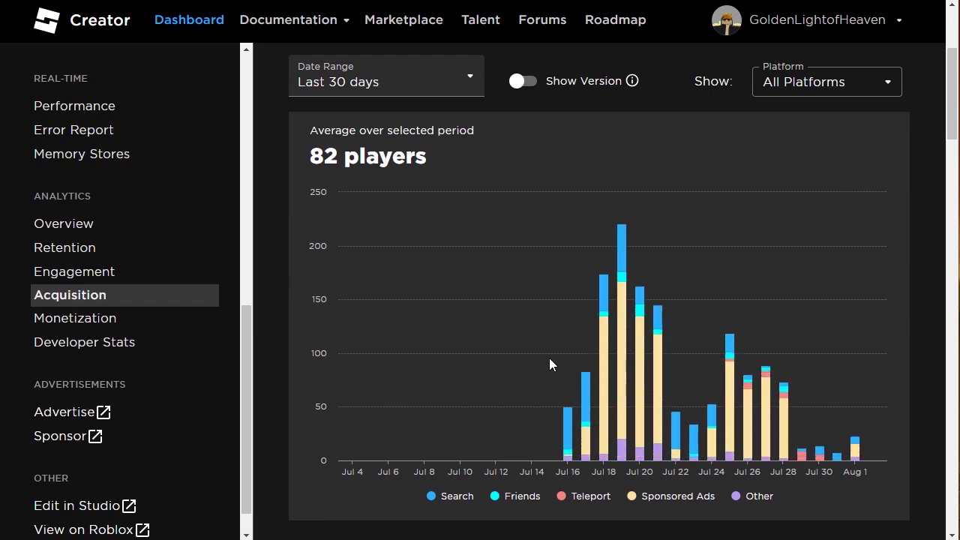
mouse_move(569, 418)
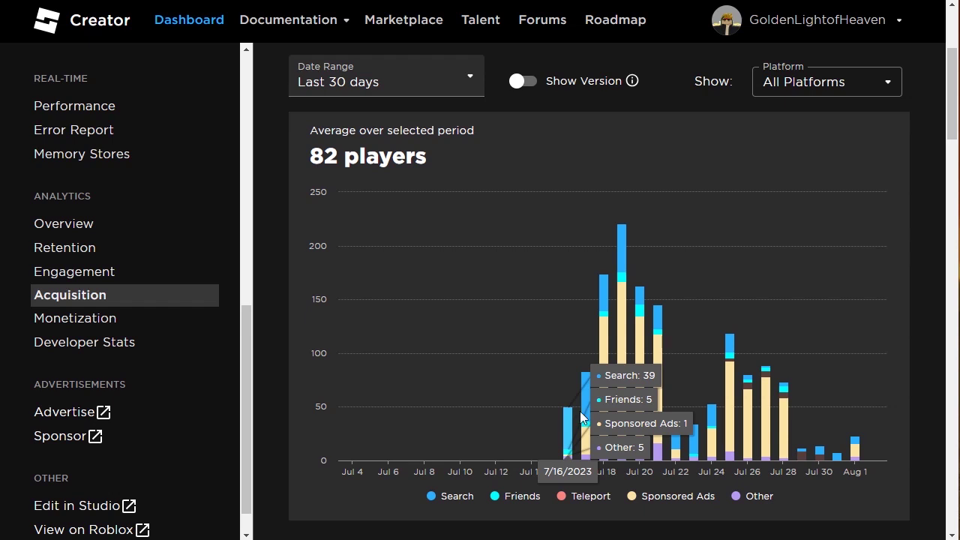
mouse_move(611, 398)
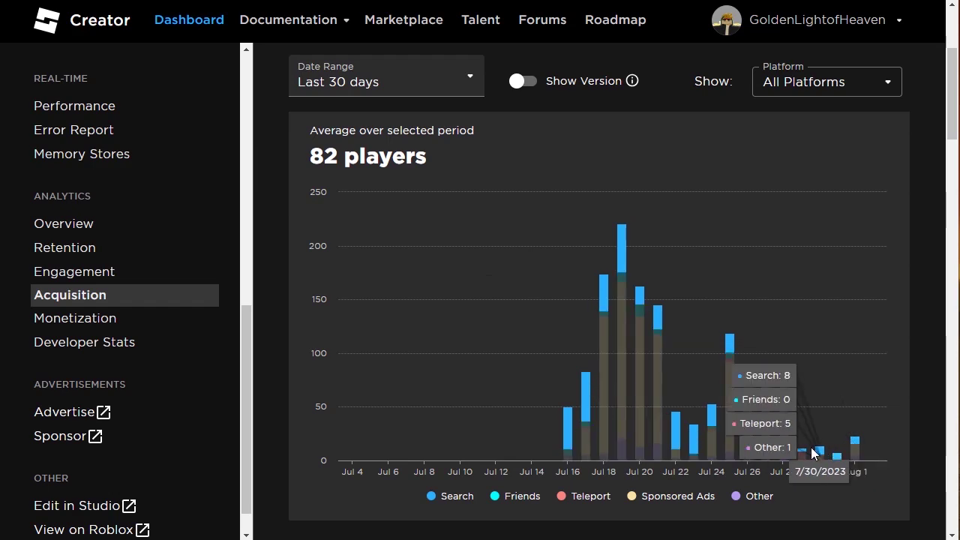
- View the Home and Search Conversion chart and return to the players by source chart
scroll(465, 360, down, 6)
scroll(486, 354, up, 5)
scroll(487, 354, down, 1)
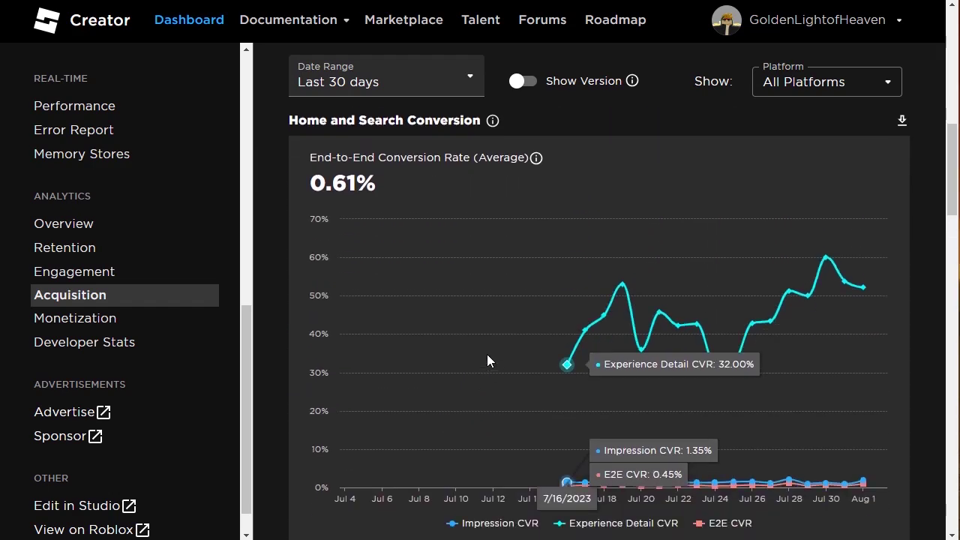
scroll(723, 357, up, 5)
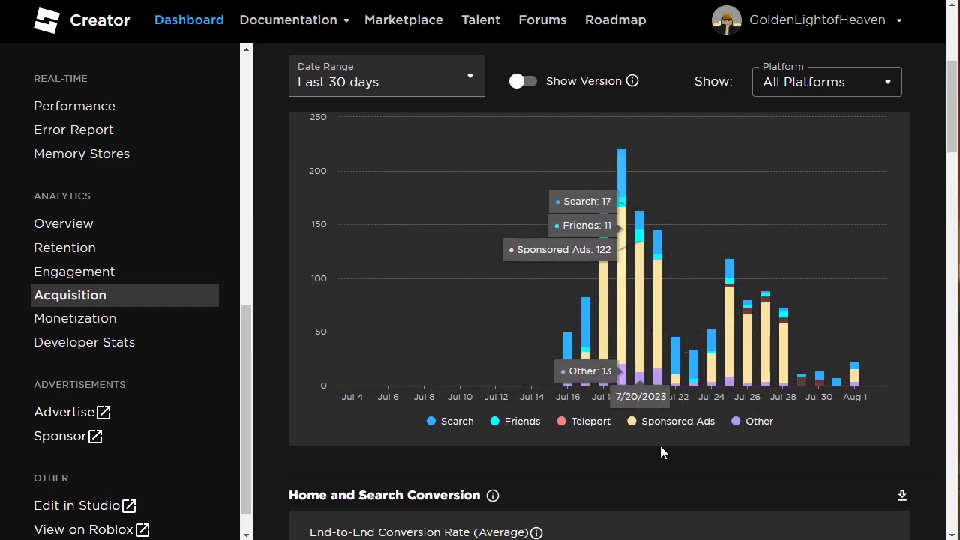
- Examine the daily impressions by source, including those from sponsored ads on July 18
scroll(660, 445, down, 5)
scroll(565, 390, up, 1)
scroll(563, 386, down, 8)
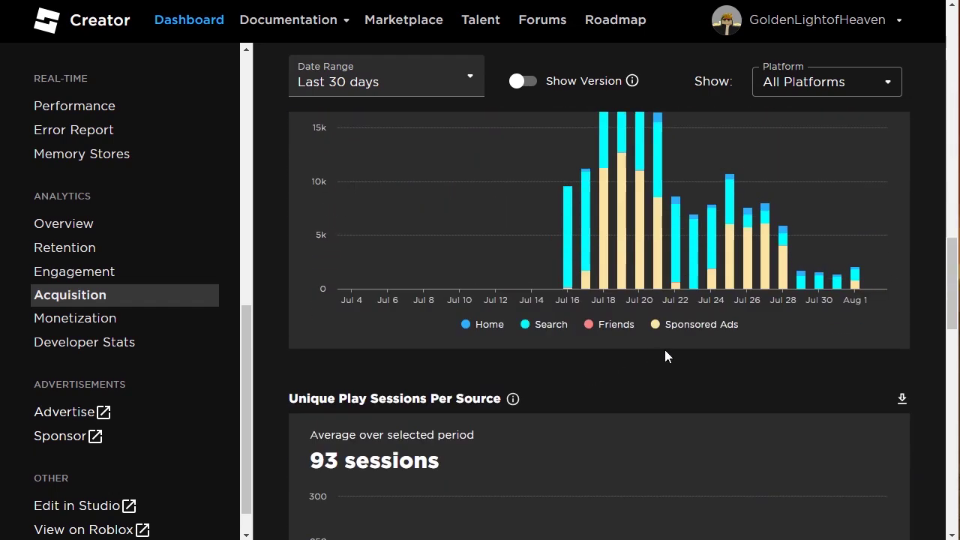
scroll(637, 330, up, 1)
scroll(610, 300, up, 1)
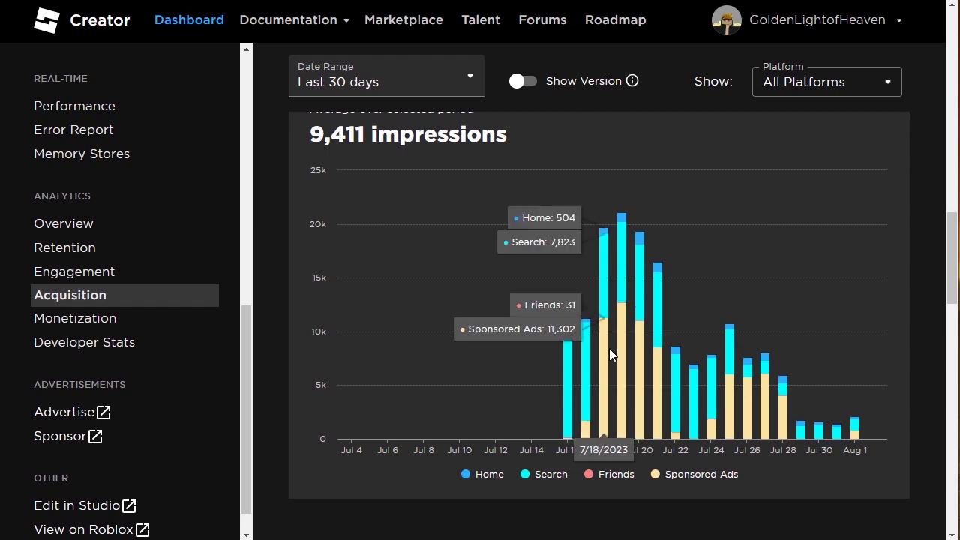
- View the Unique Play Sessions Per Source chart for the last 30 days
scroll(609, 347, down, 2)
scroll(608, 348, up, 2)
scroll(608, 348, down, 5)
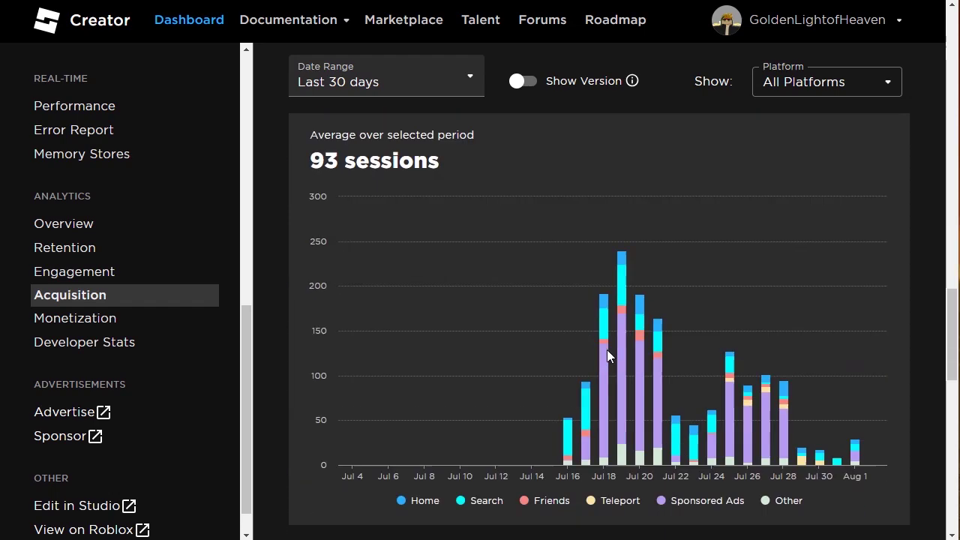
- Examine the Funnel Stats table, highlighting the impressions from search and from sponsored ads
scroll(608, 353, down, 5)
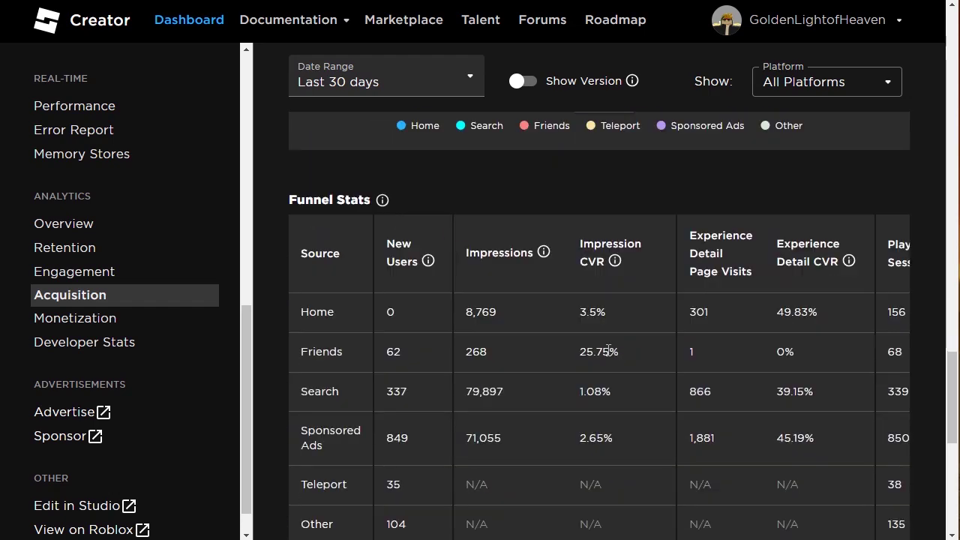
scroll(607, 350, down, 3)
scroll(606, 349, up, 2)
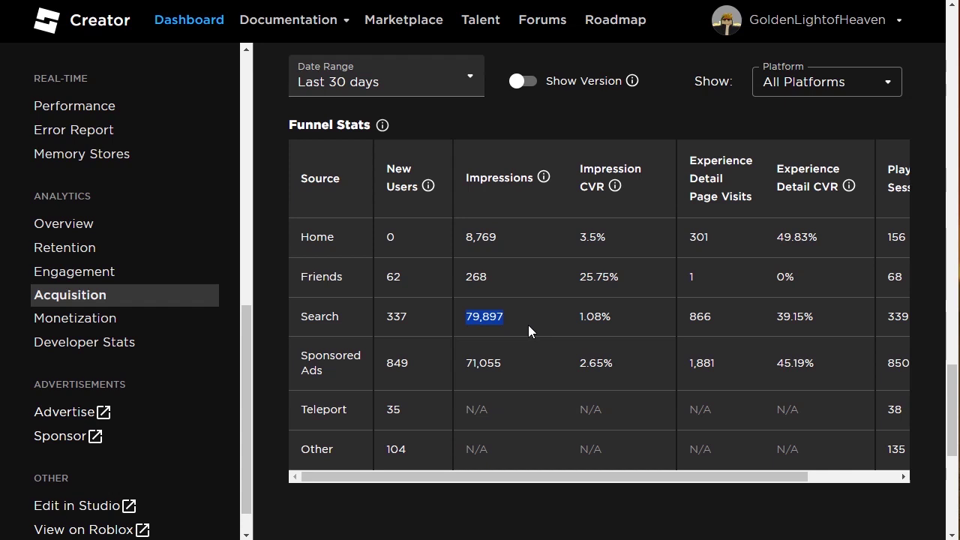
drag(468, 363, 505, 365)
- Compare the daily Impressions chart with the Funnel Stats table and return to the start of the Acquisition page
scroll(461, 342, up, 12)
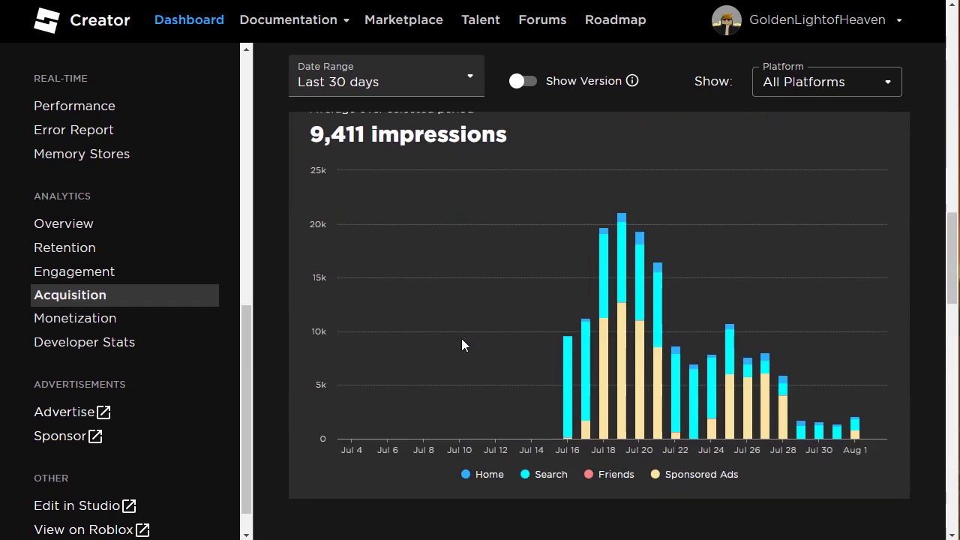
scroll(448, 340, down, 15)
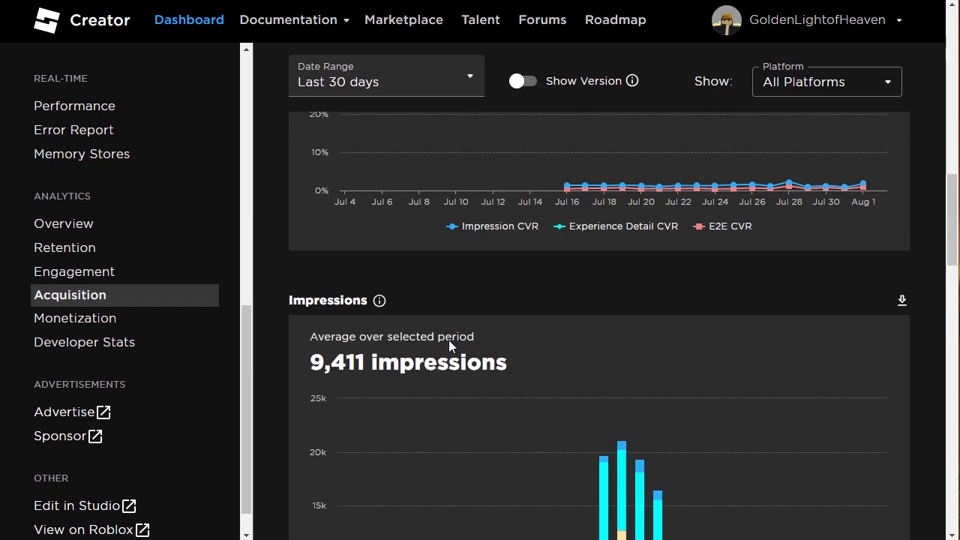
scroll(447, 329, up, 6)
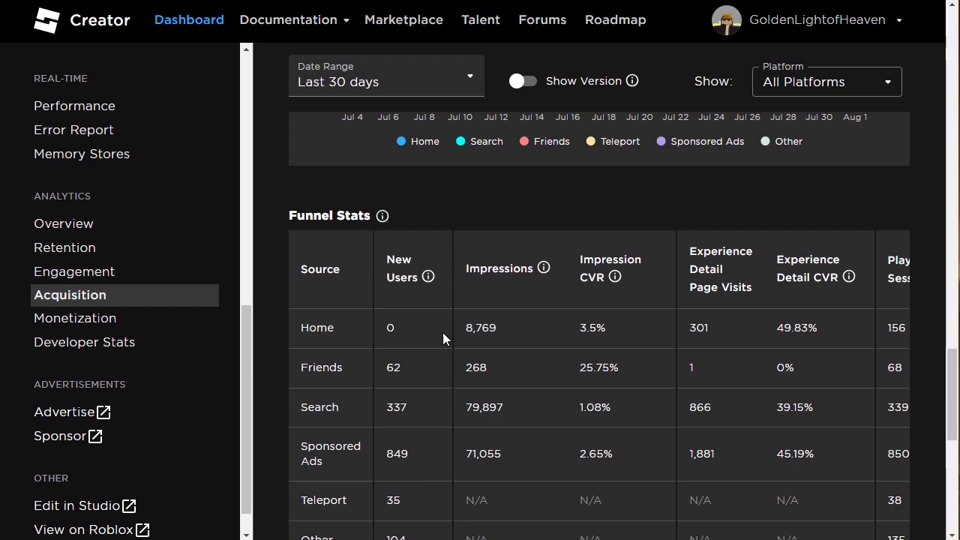
scroll(442, 332, up, 12)
scroll(442, 338, up, 3)
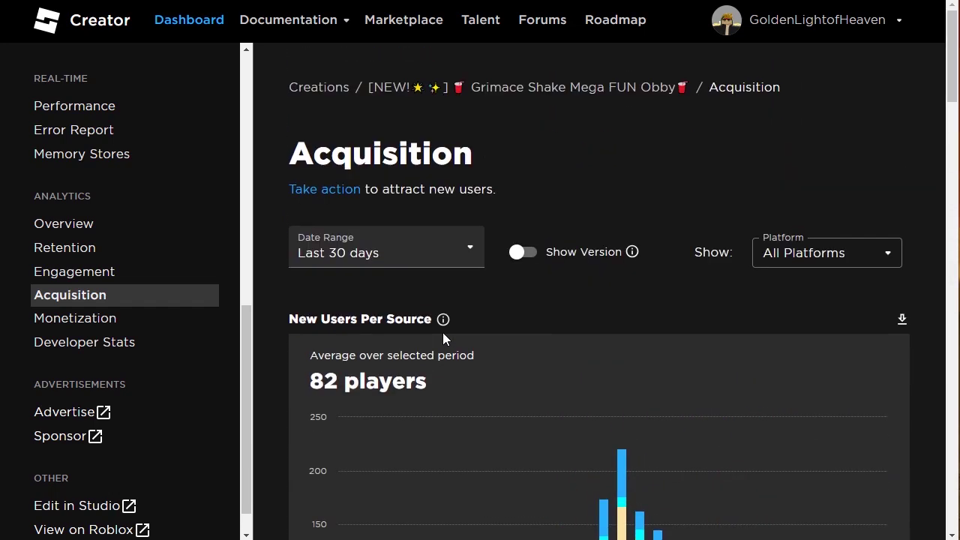
- Open the Monetization analytics and review the conversion rate and average revenue per paying user for the last 30 days
click(162, 319)
scroll(486, 367, down, 6)
scroll(685, 295, down, 3)
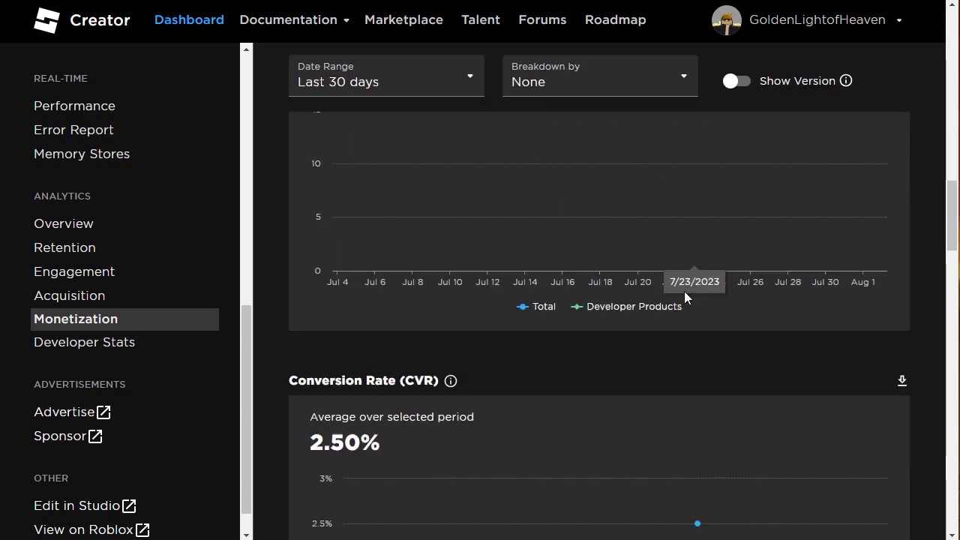
scroll(689, 285, down, 5)
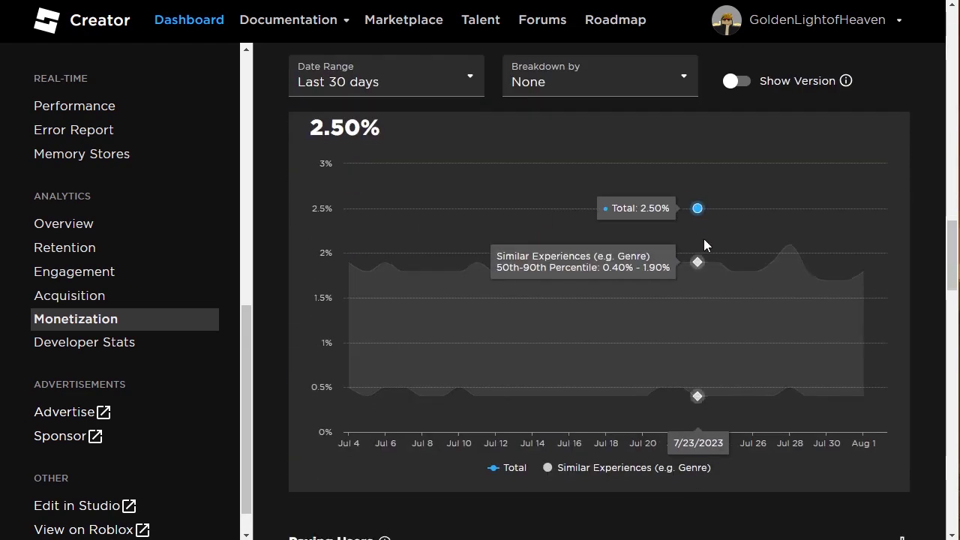
scroll(703, 239, down, 8)
scroll(685, 223, down, 1)
scroll(685, 223, up, 2)
scroll(685, 223, down, 5)
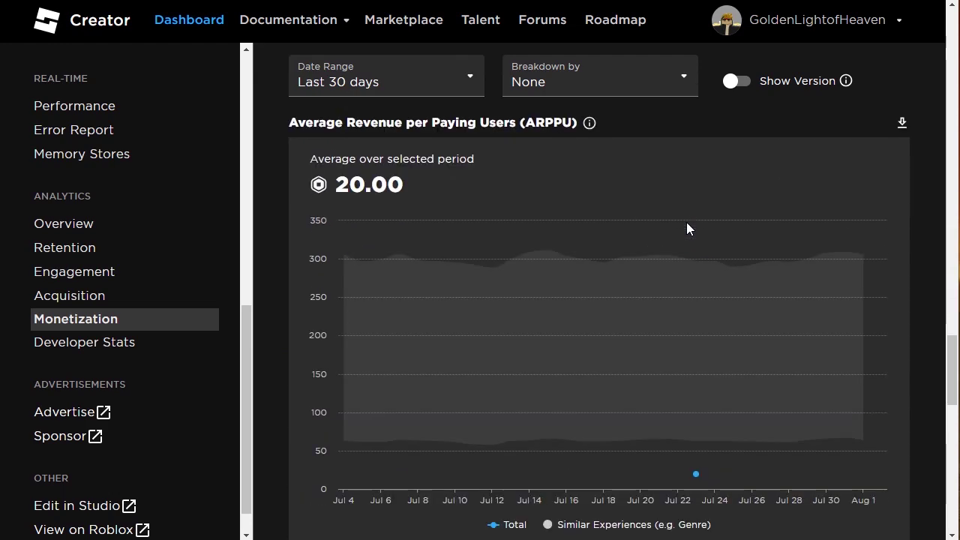
scroll(688, 368, down, 10)
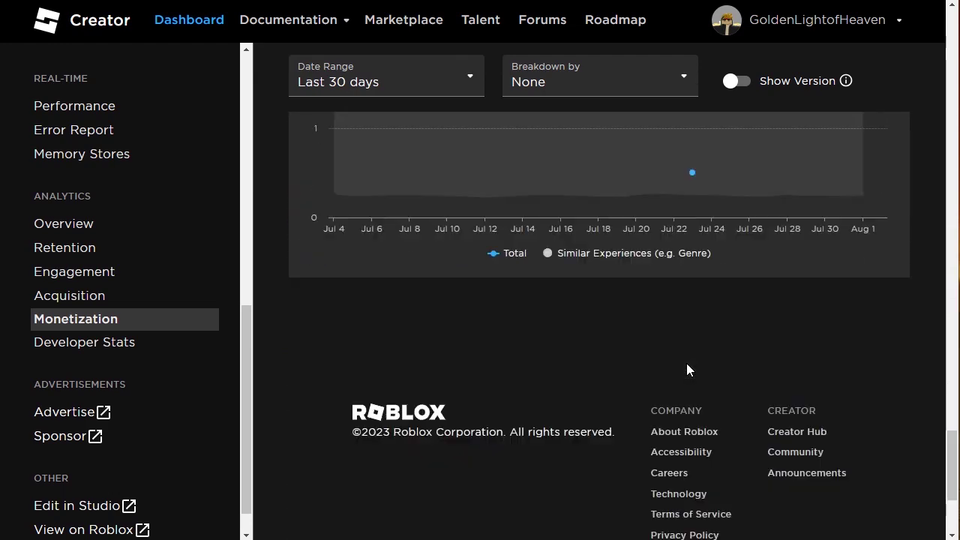
- Open the Engagement analytics and review the average session time, total playtime and monthly active users charts
click(52, 297)
click(68, 271)
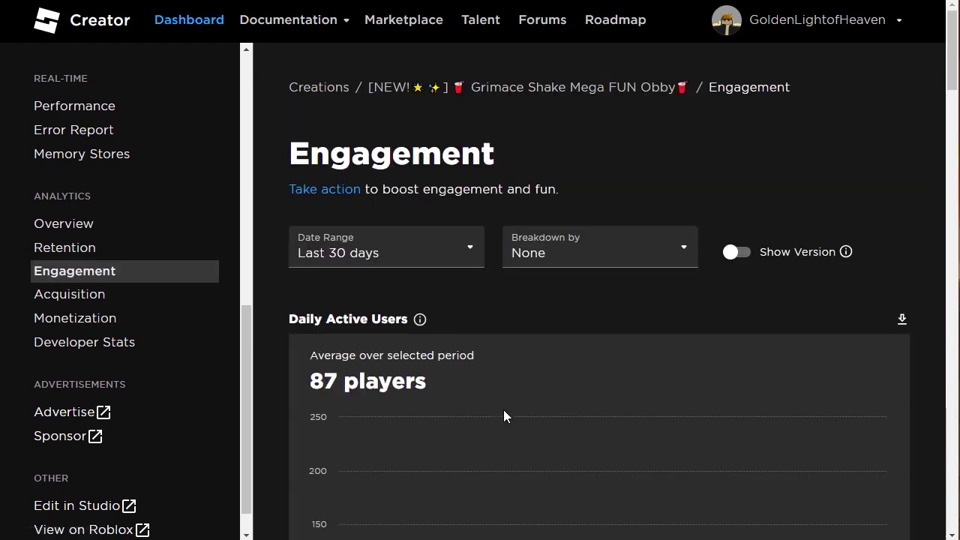
scroll(506, 415, down, 3)
scroll(503, 410, down, 4)
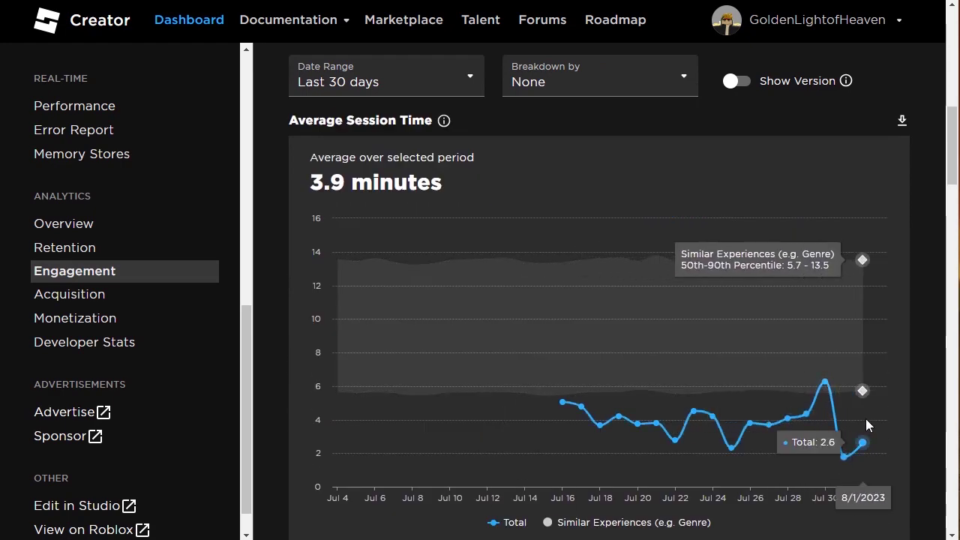
scroll(515, 358, down, 6)
scroll(515, 355, down, 6)
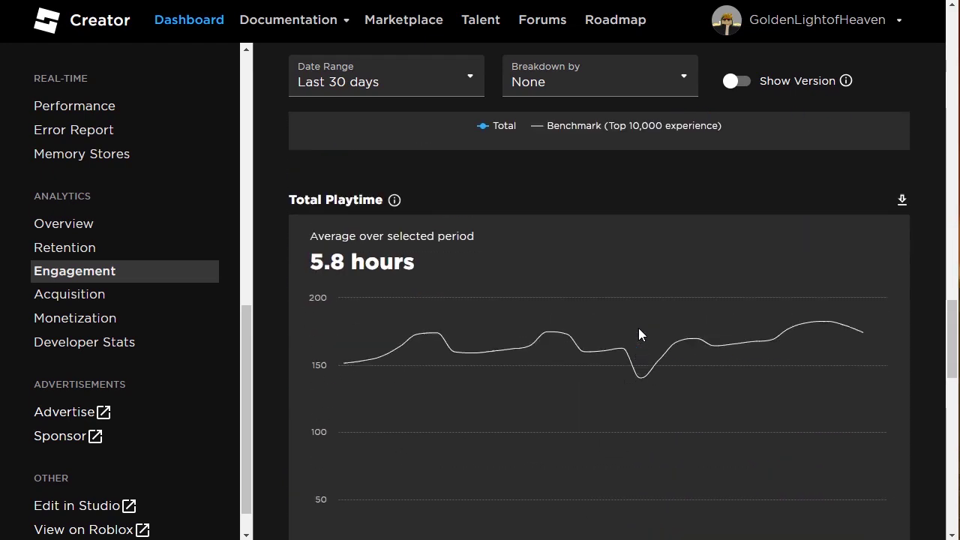
scroll(666, 350, down, 4)
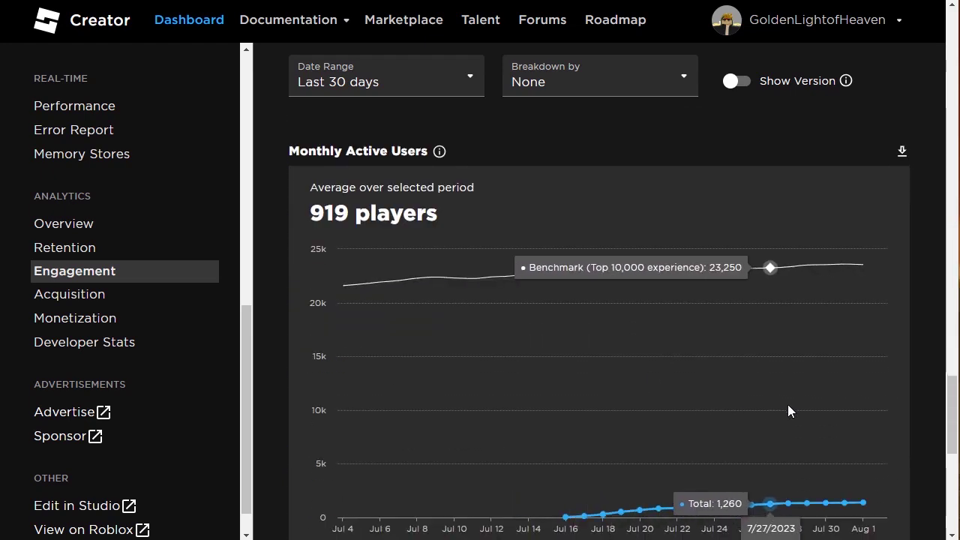
- Open the Grimace experience's Overview and read the insights on user engagement and core loop & onboarding
scroll(102, 254, up, 10)
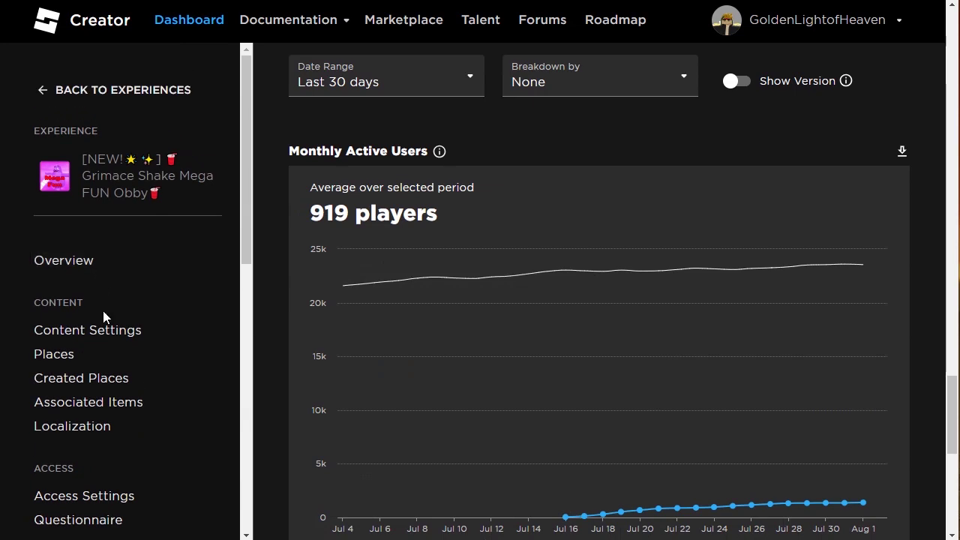
click(69, 272)
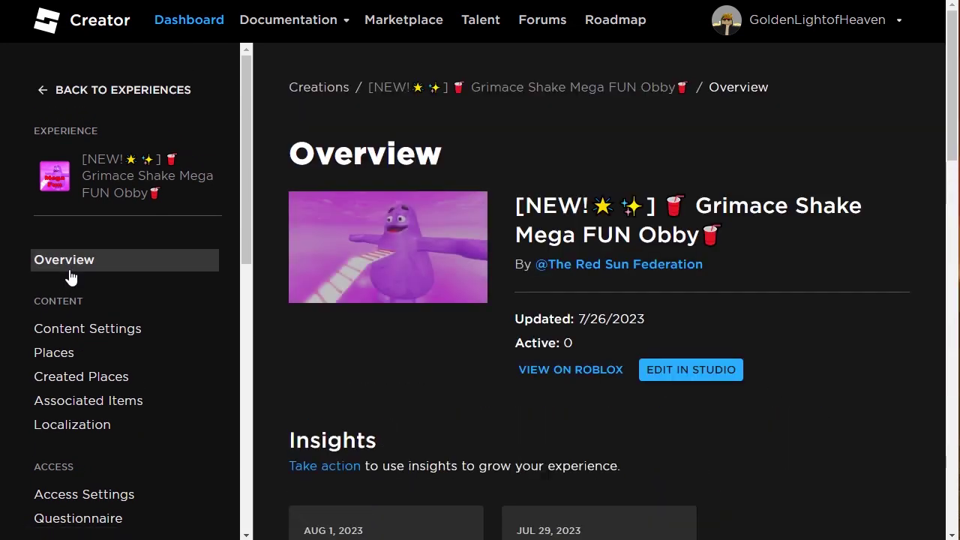
scroll(525, 337, down, 10)
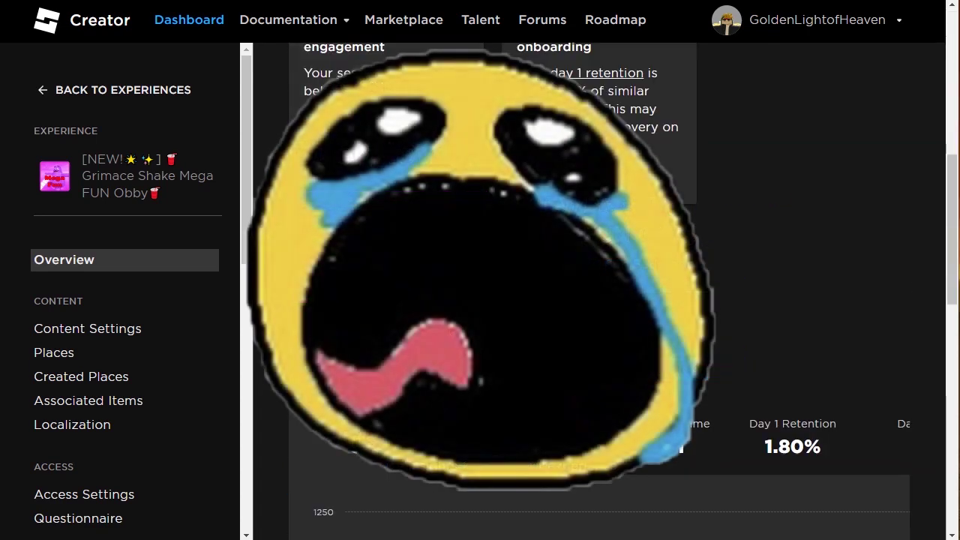
scroll(718, 417, up, 8)
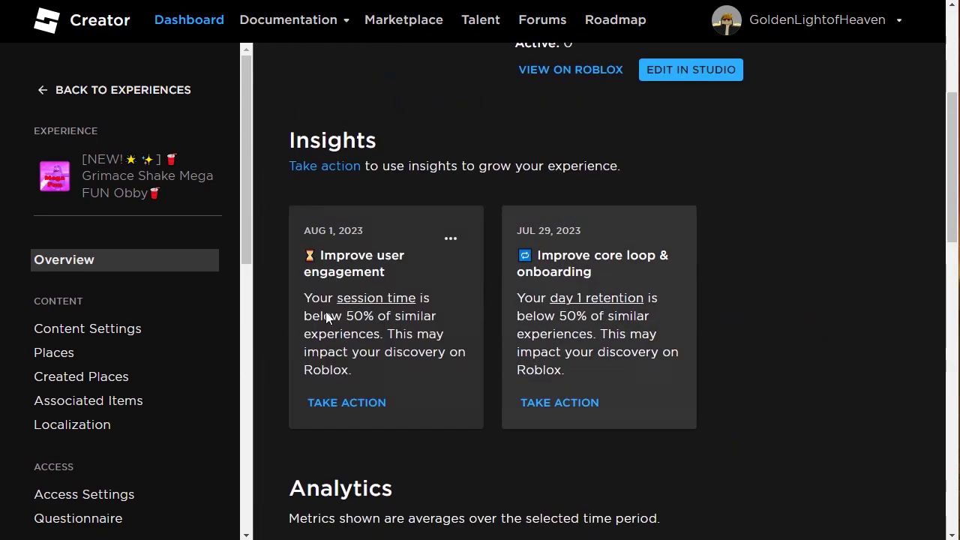
scroll(488, 343, down, 1)
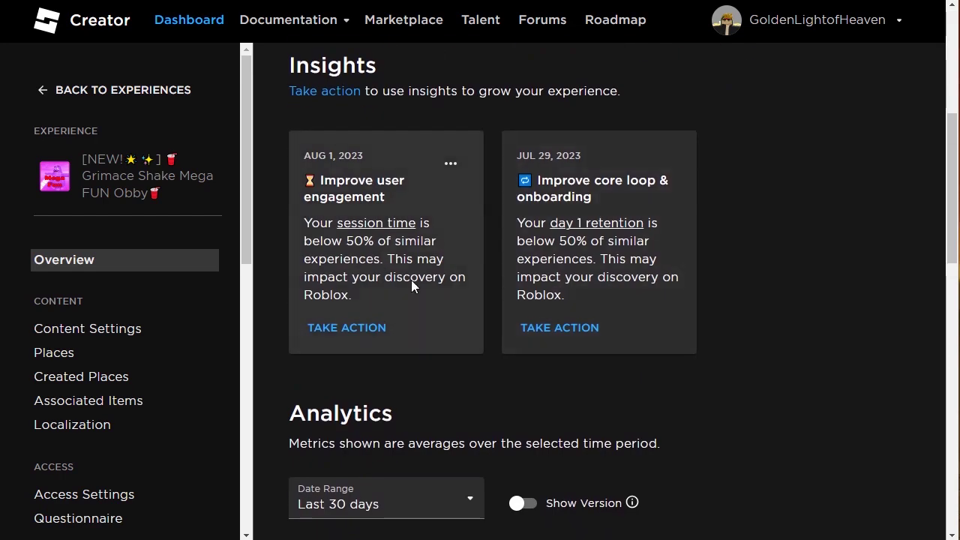
scroll(345, 278, up, 5)
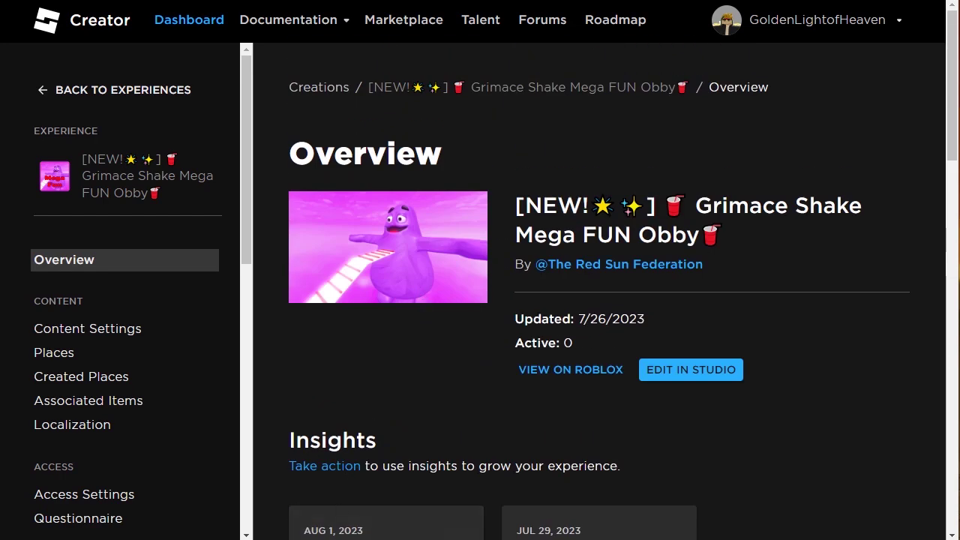